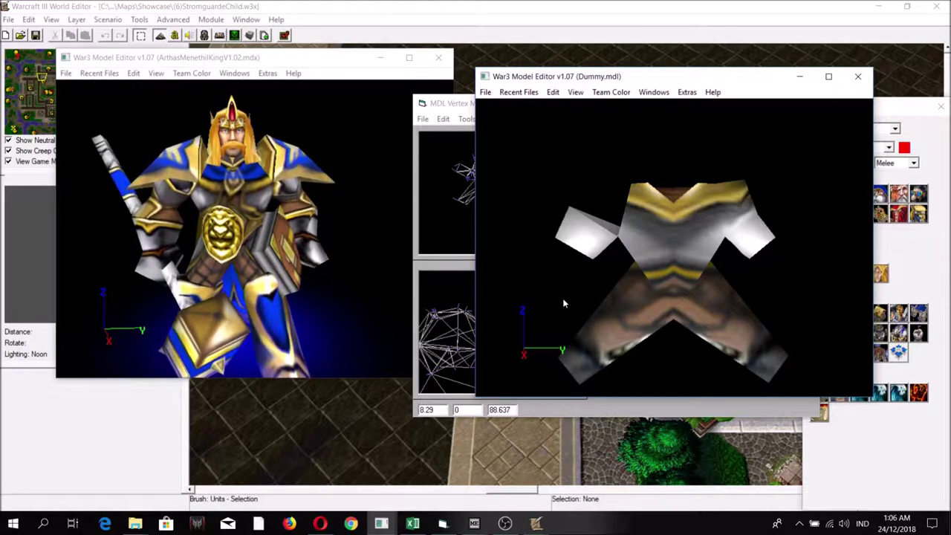
Step: Look over the Dummy model's torso and open the Dummy file in MDL Vertex Modifier
{"action": "left_click_drag", "start_coordinate": [591, 246], "coordinate": [605, 250]}
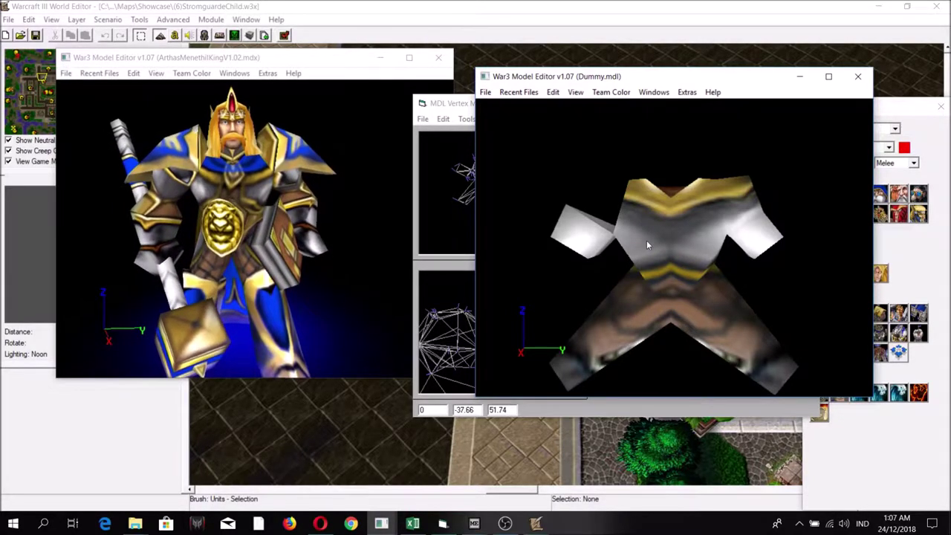
{"action": "left_click_drag", "start_coordinate": [647, 243], "coordinate": [653, 245]}
{"action": "scroll", "coordinate": [653, 242], "scroll_direction": "down", "scroll_amount": 2}
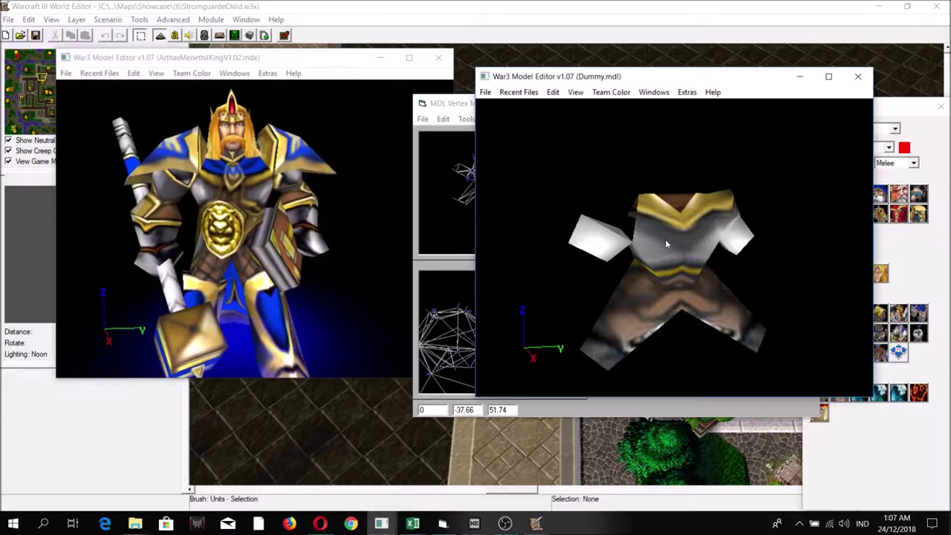
{"action": "left_click", "coordinate": [422, 119]}
{"action": "left_click", "coordinate": [432, 133]}
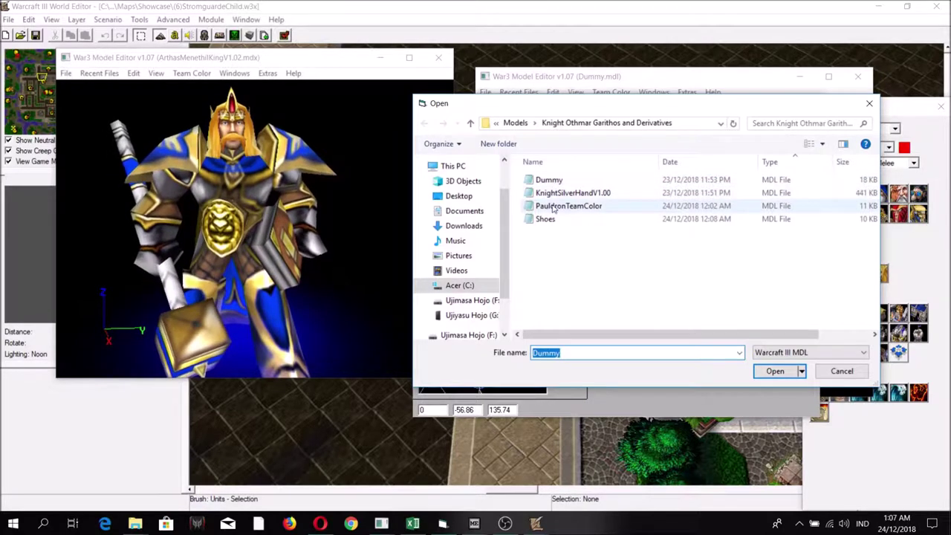
{"action": "left_click", "coordinate": [550, 180]}
{"action": "left_click", "coordinate": [775, 370]}
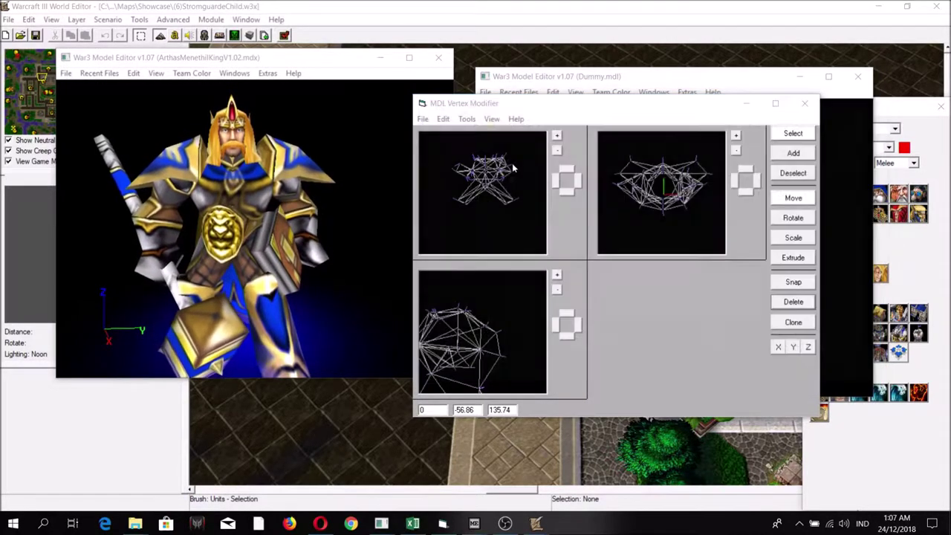
Step: Isolate the two arms of the Dummy mesh by expanding and inverting their selection, and delete all other geometry
{"action": "left_click", "coordinate": [558, 137]}
{"action": "left_click", "coordinate": [557, 137]}
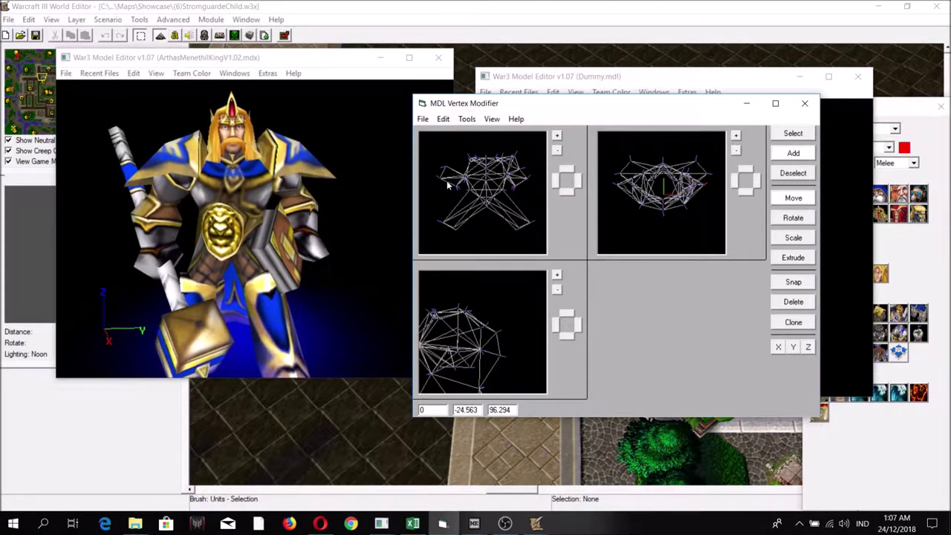
{"action": "left_click", "coordinate": [466, 119]}
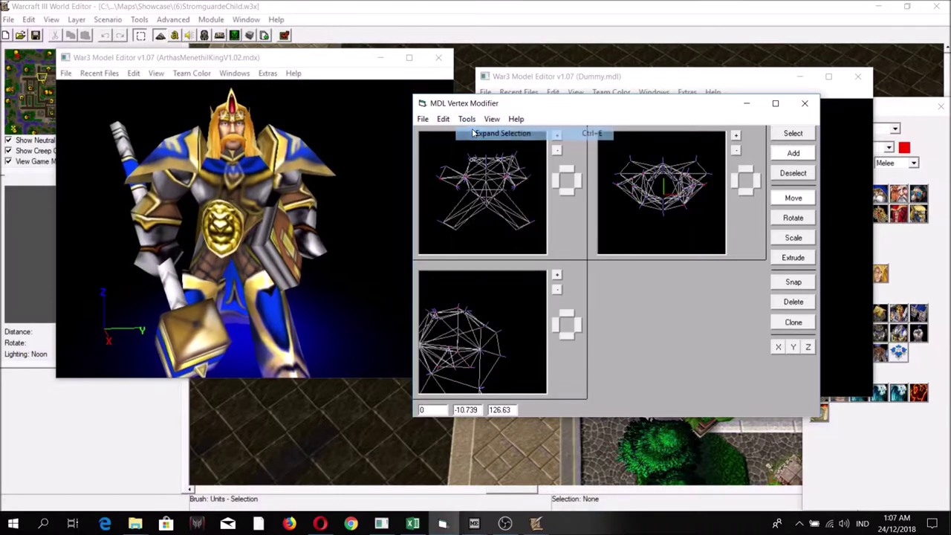
{"action": "left_click", "coordinate": [443, 119]}
{"action": "left_click", "coordinate": [468, 164]}
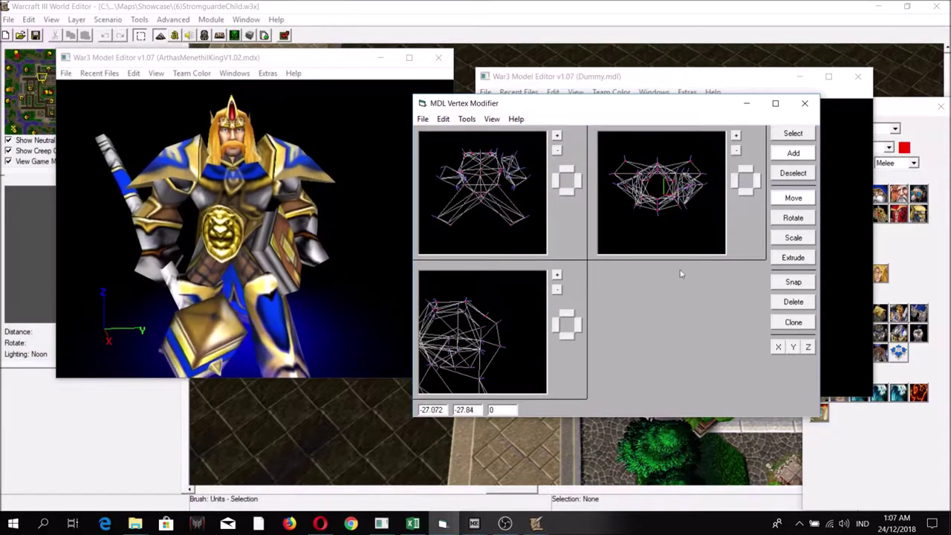
{"action": "left_click", "coordinate": [794, 303]}
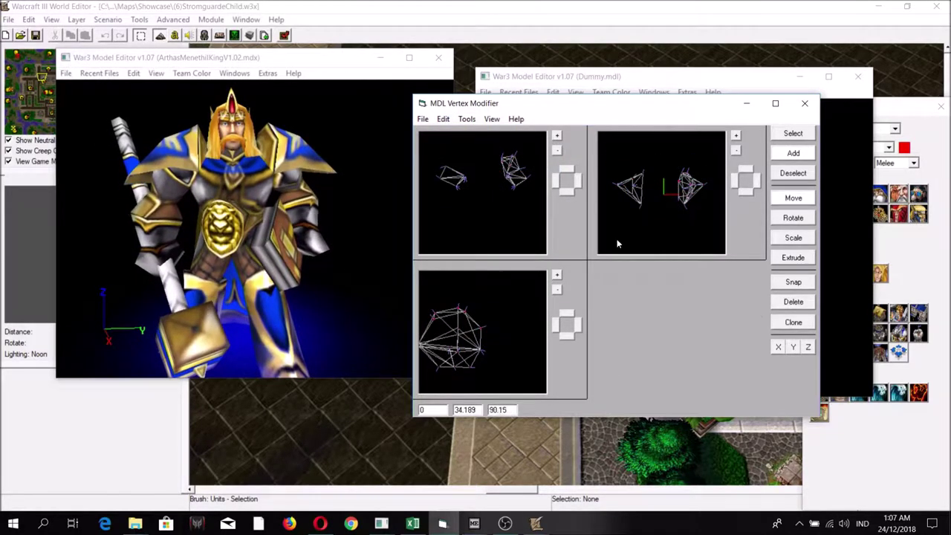
{"action": "left_click", "coordinate": [784, 305]}
Step: Save the isolated arm geometry as a new file named Arms.mdl
{"action": "left_click", "coordinate": [423, 121]}
{"action": "left_click", "coordinate": [446, 177]}
{"action": "left_click", "coordinate": [545, 324]}
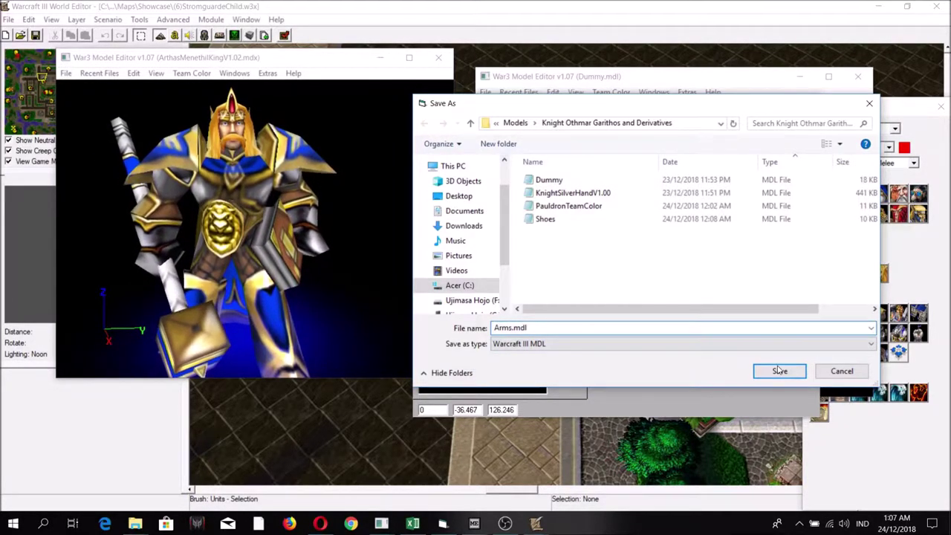
{"action": "left_click", "coordinate": [779, 371]}
Step: Reopen the Arms model and expand and invert the arm selection to check for leftover geometry
{"action": "left_click", "coordinate": [422, 119]}
{"action": "left_click", "coordinate": [432, 133]}
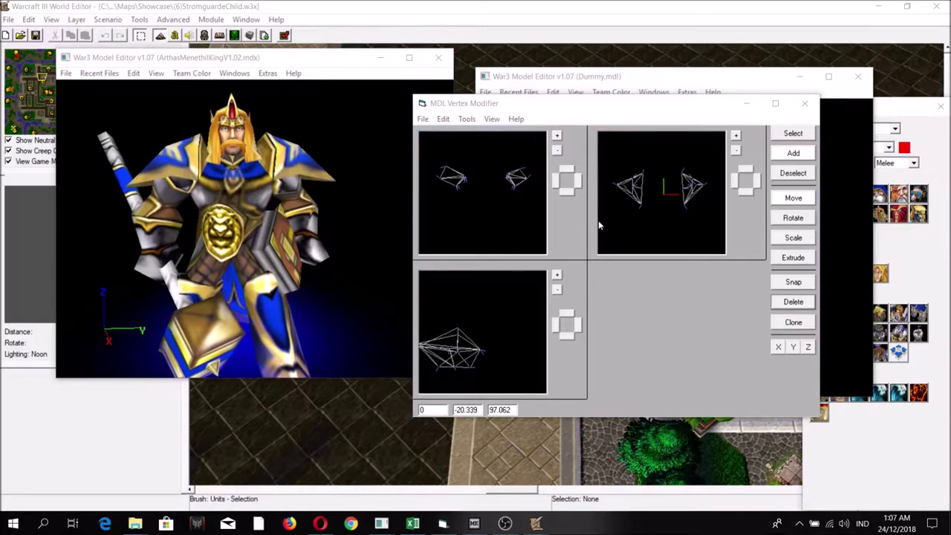
{"action": "left_click", "coordinate": [545, 180]}
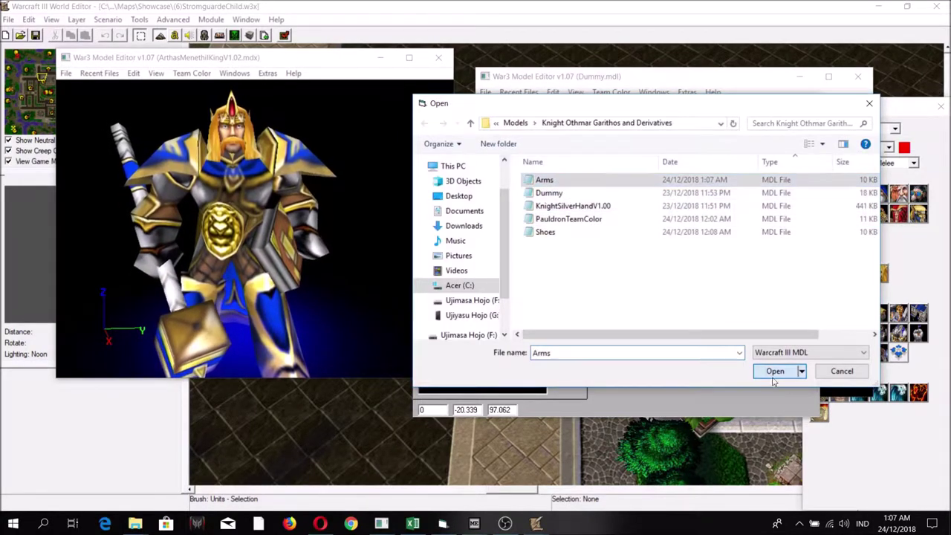
{"action": "left_click", "coordinate": [774, 371]}
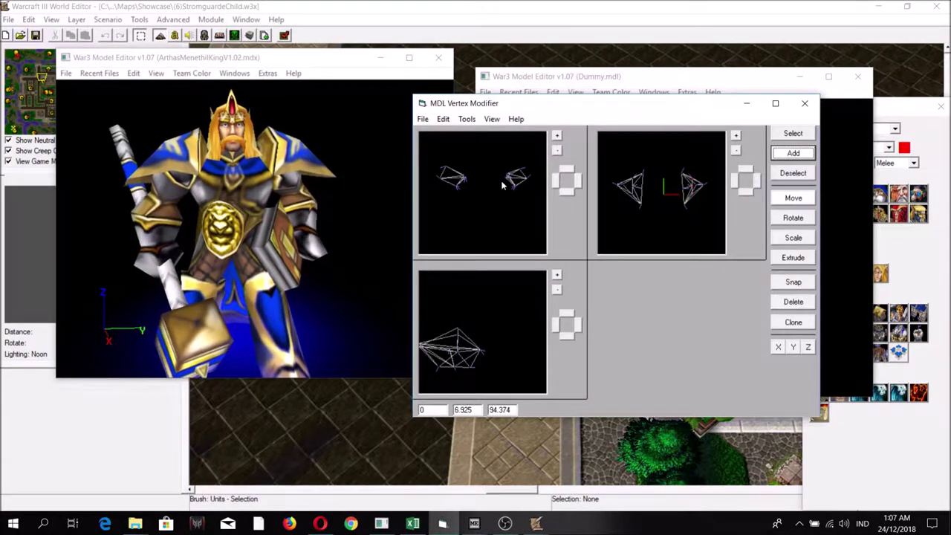
{"action": "left_click", "coordinate": [468, 120]}
{"action": "mouse_move", "coordinate": [445, 120]}
{"action": "left_click", "coordinate": [448, 163]}
Step: Open the KnightSilverHandV1.00 model for vertex editing and bring its upper body into view
{"action": "left_click", "coordinate": [422, 119]}
{"action": "left_click", "coordinate": [446, 132]}
{"action": "left_click", "coordinate": [572, 206]}
{"action": "left_click", "coordinate": [776, 370]}
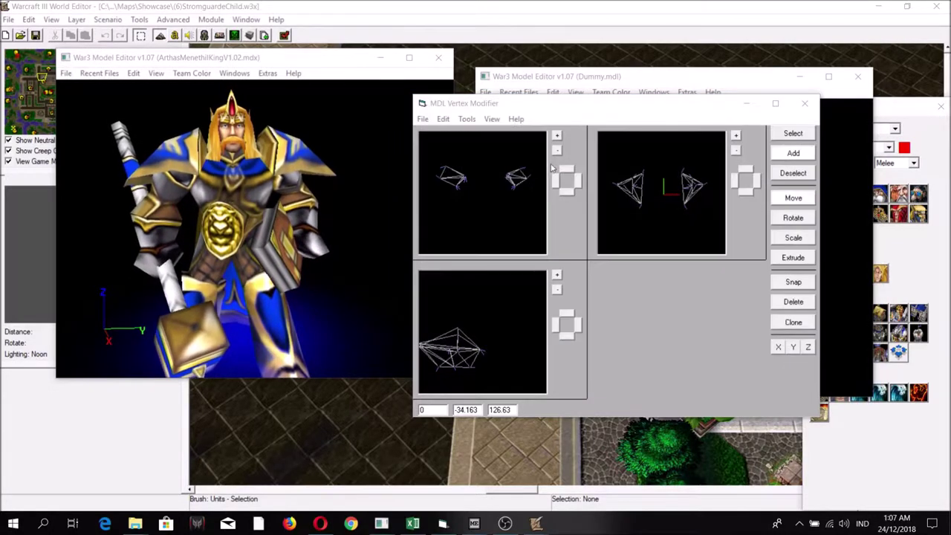
{"action": "left_click", "coordinate": [562, 169]}
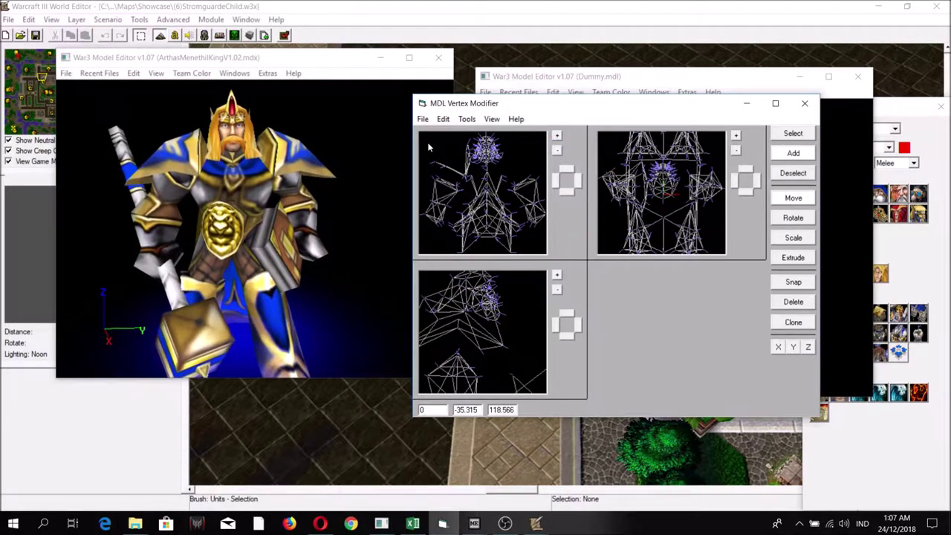
Step: Merge the Arms geoset into the KnightSilverHandV1.00 model and save the file
{"action": "left_click", "coordinate": [422, 119]}
{"action": "left_click", "coordinate": [450, 211]}
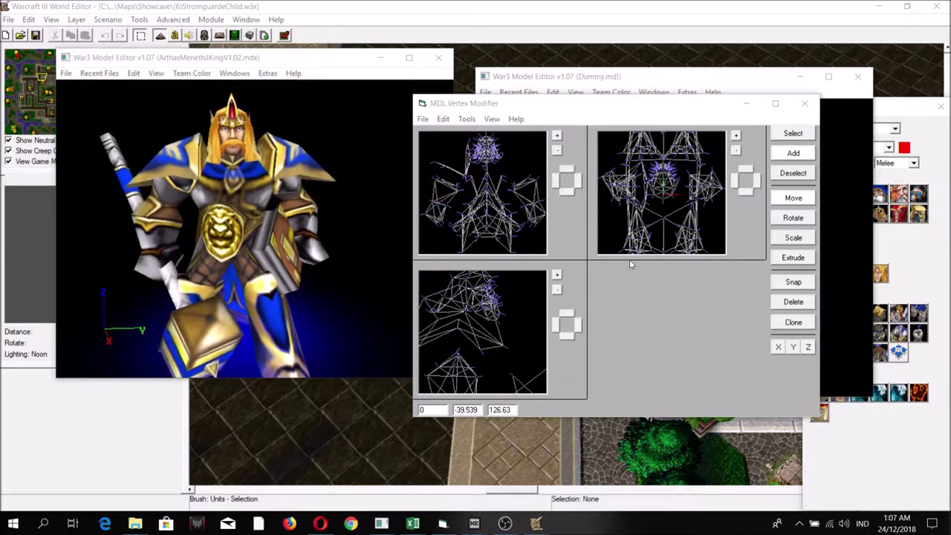
{"action": "left_click", "coordinate": [775, 371]}
{"action": "left_click", "coordinate": [422, 119]}
{"action": "left_click", "coordinate": [440, 164]}
Step: Switch to War3 Model Editor, open KnightSilverHandV1.00 and inspect the merged arms from another angle
{"action": "left_click", "coordinate": [567, 91]}
{"action": "left_click", "coordinate": [484, 91]}
{"action": "left_click", "coordinate": [488, 125]}
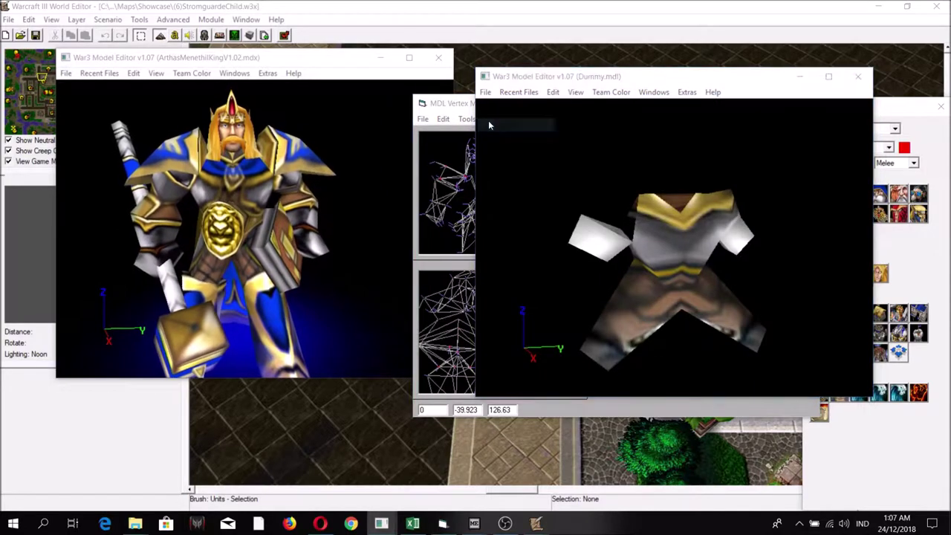
{"action": "left_click", "coordinate": [633, 249]}
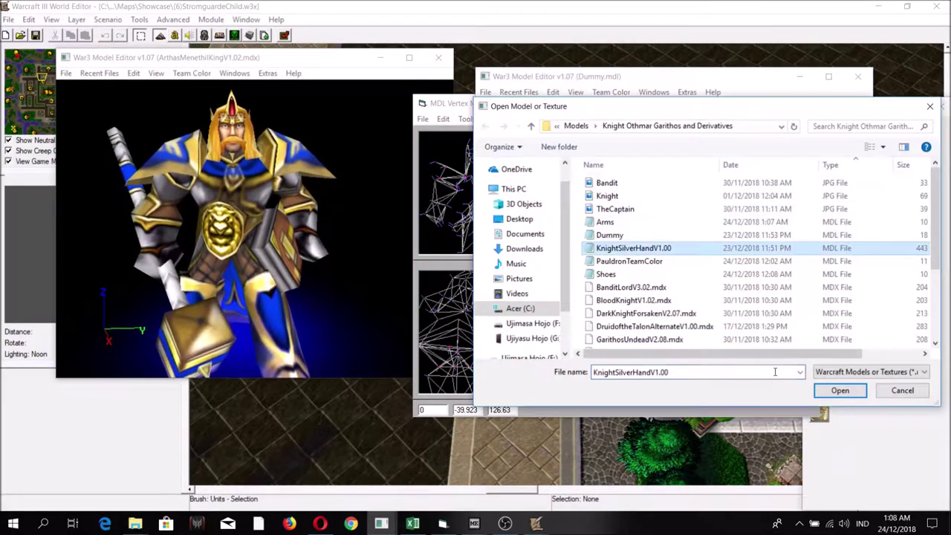
{"action": "left_click", "coordinate": [833, 392]}
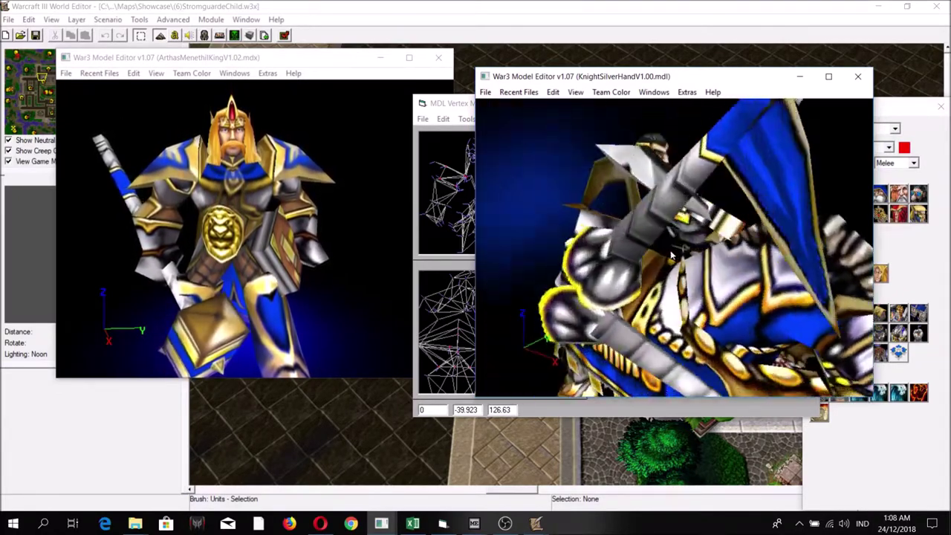
{"action": "left_click_drag", "start_coordinate": [685, 255], "coordinate": [657, 258]}
Step: Open the Dummy model in MDL Vertex Modifier again, delete both arms from its mesh and save it
{"action": "left_click", "coordinate": [442, 151]}
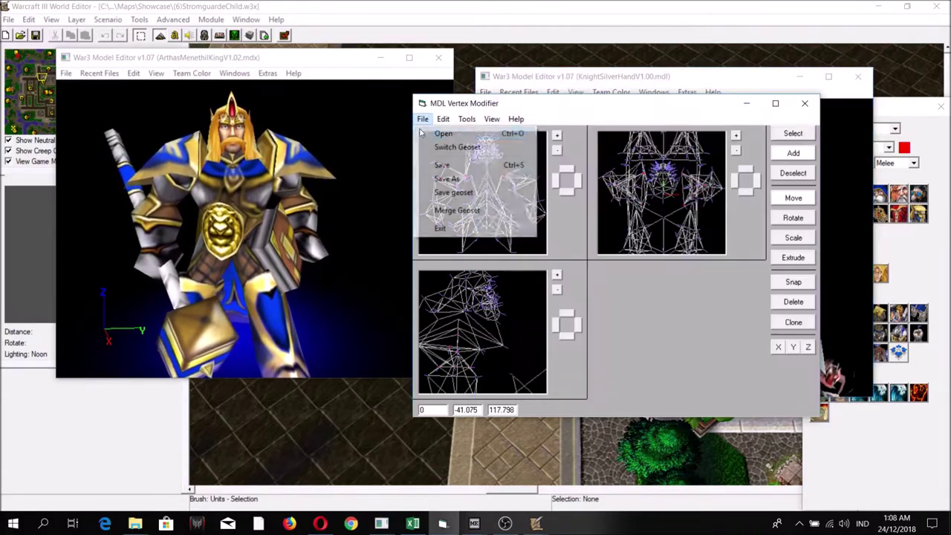
{"action": "key", "text": "ctrl+o"}
{"action": "left_click", "coordinate": [557, 194]}
{"action": "left_click", "coordinate": [770, 366]}
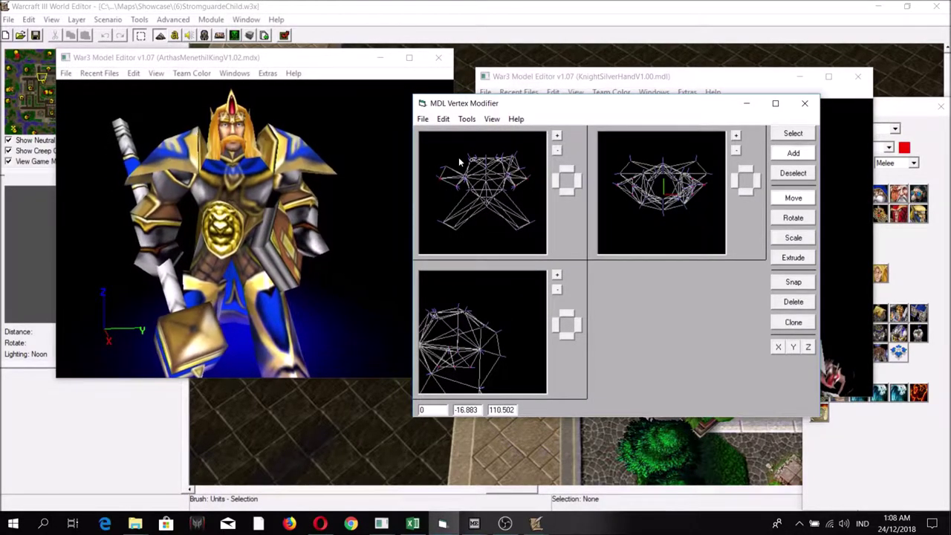
{"action": "left_click", "coordinate": [794, 303]}
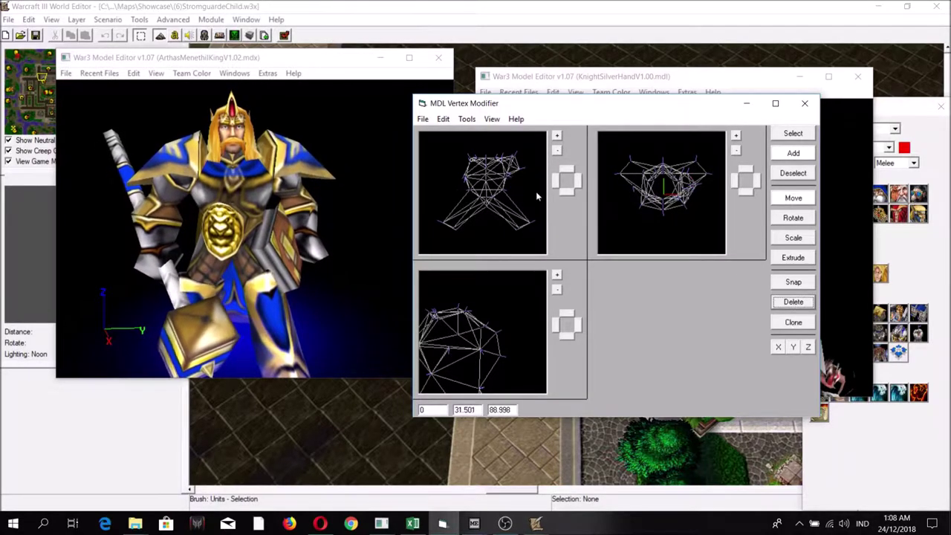
{"action": "left_click", "coordinate": [424, 119]}
{"action": "left_click", "coordinate": [450, 164]}
Step: Reload the saved Dummy file for further vertex editing
{"action": "left_click", "coordinate": [423, 120]}
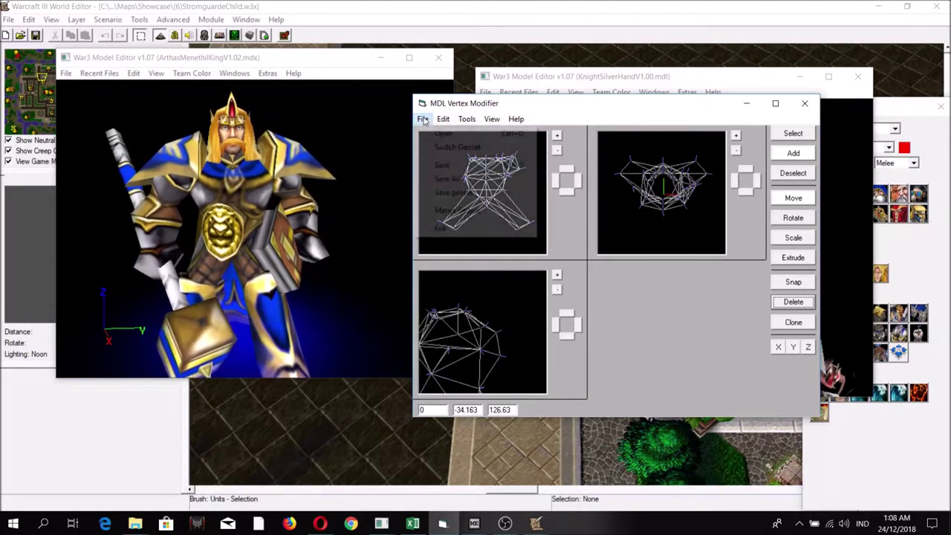
{"action": "left_click", "coordinate": [425, 133]}
{"action": "left_click", "coordinate": [438, 133]}
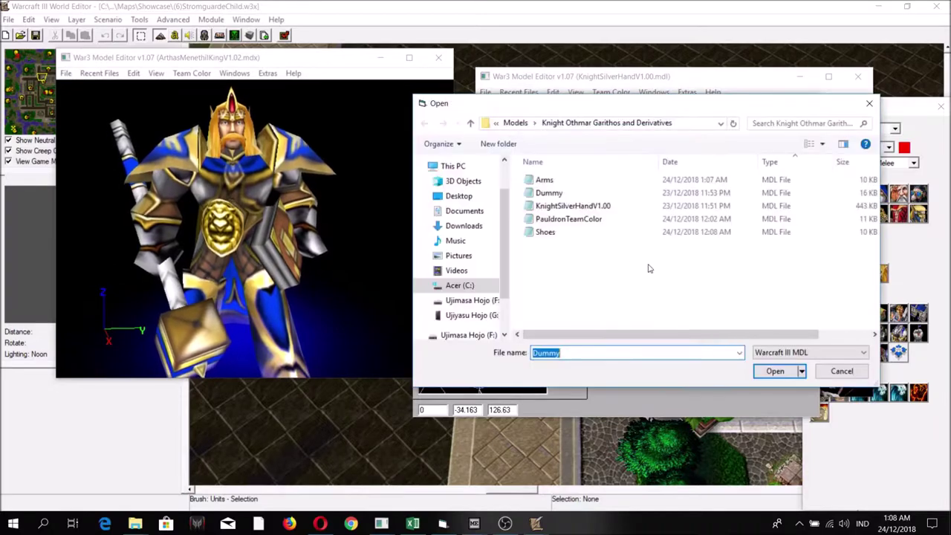
{"action": "double_click", "coordinate": [548, 193]}
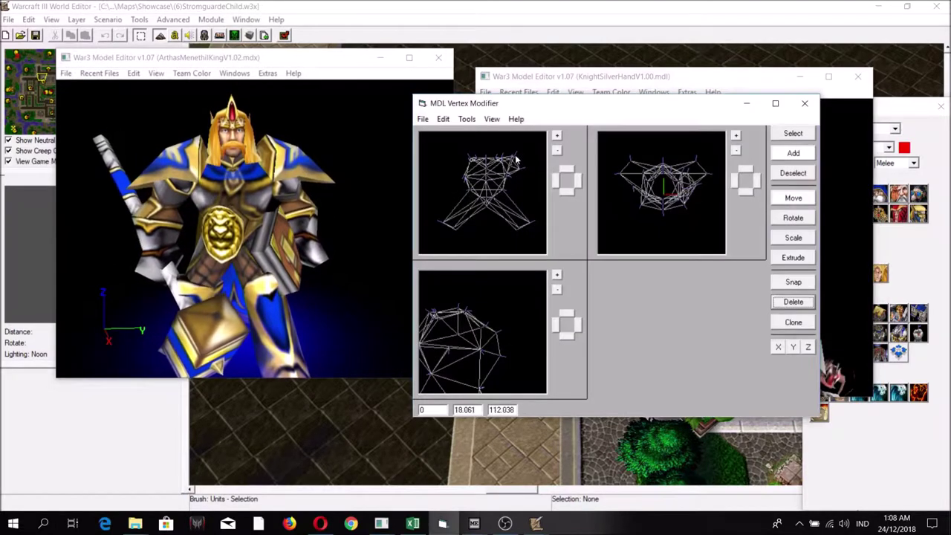
Step: Adjust the vertex selection around the Dummy's torso, expand and invert it, and delete the selected vertices
{"action": "key", "text": "ctrl+a"}
{"action": "left_click", "coordinate": [791, 178]}
{"action": "left_click", "coordinate": [524, 173]}
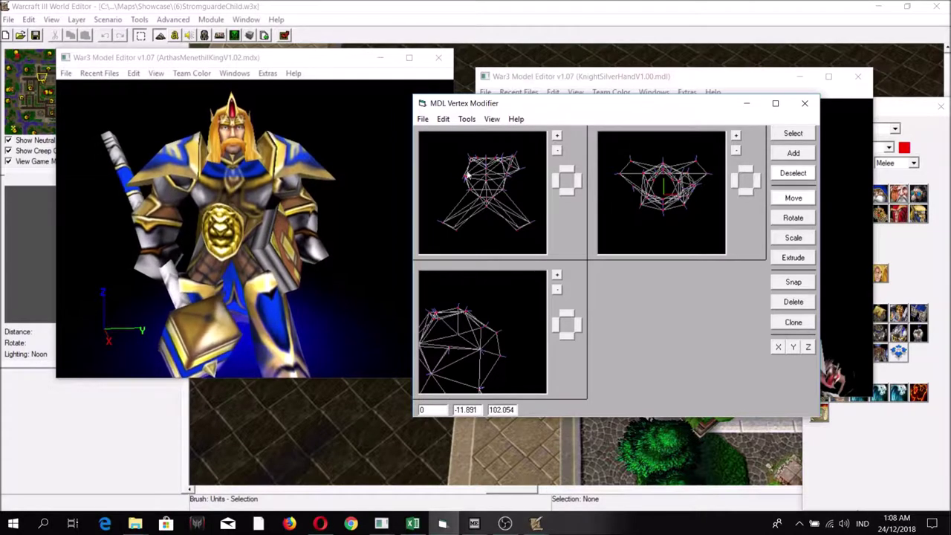
{"action": "left_click", "coordinate": [470, 121]}
{"action": "left_click", "coordinate": [469, 135]}
{"action": "left_click", "coordinate": [446, 121]}
{"action": "left_click", "coordinate": [462, 169]}
{"action": "left_click", "coordinate": [794, 302]}
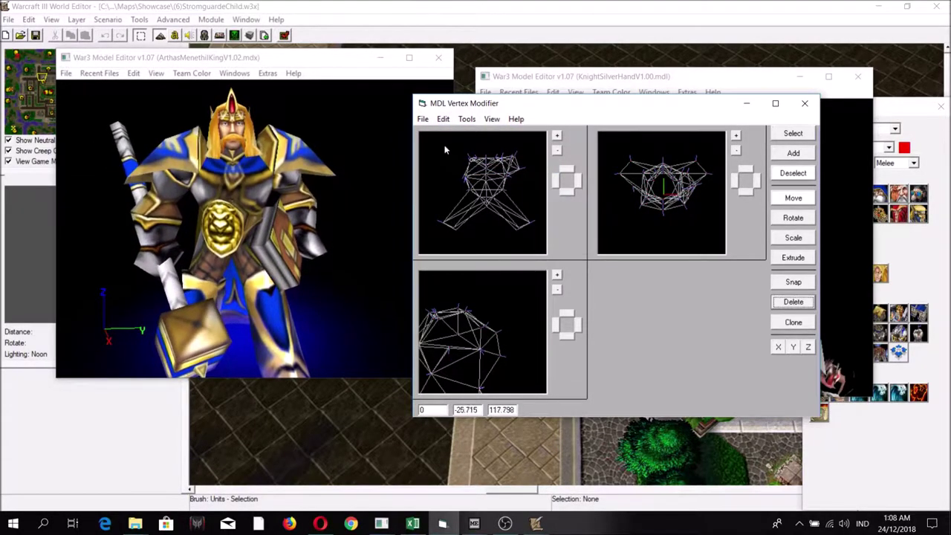
Step: Open the UV mapping of the Dummy mesh, zoom out on it and start loading a texture image
{"action": "left_click", "coordinate": [422, 119]}
{"action": "left_click", "coordinate": [467, 119]}
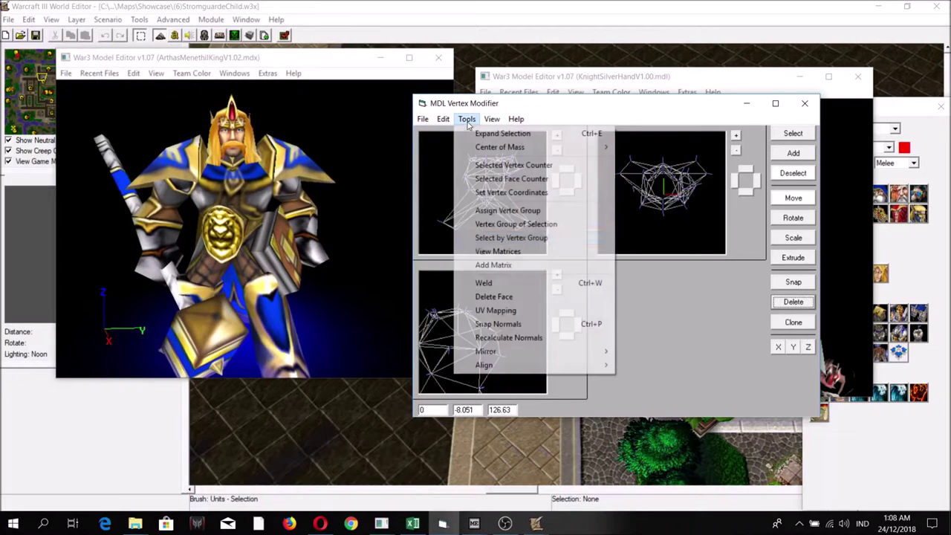
{"action": "left_click", "coordinate": [476, 309]}
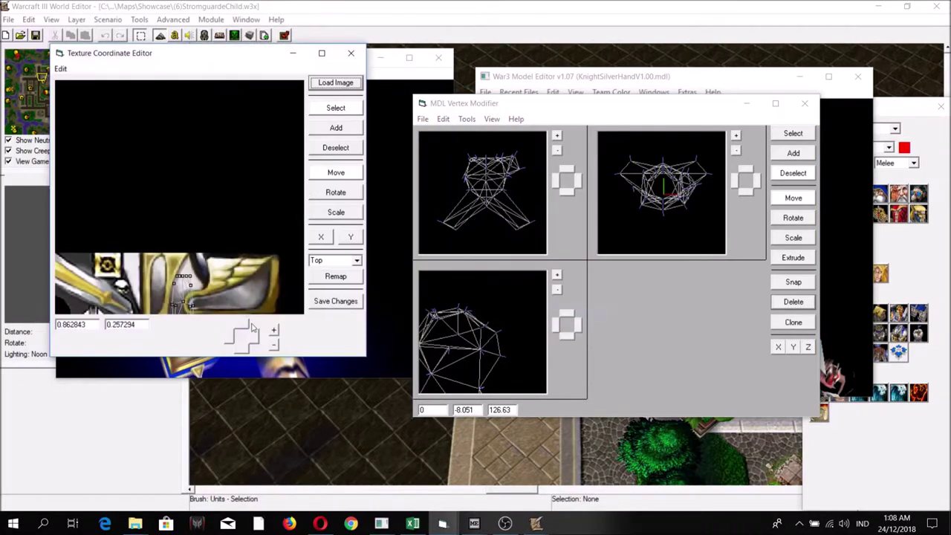
{"action": "left_click", "coordinate": [275, 345]}
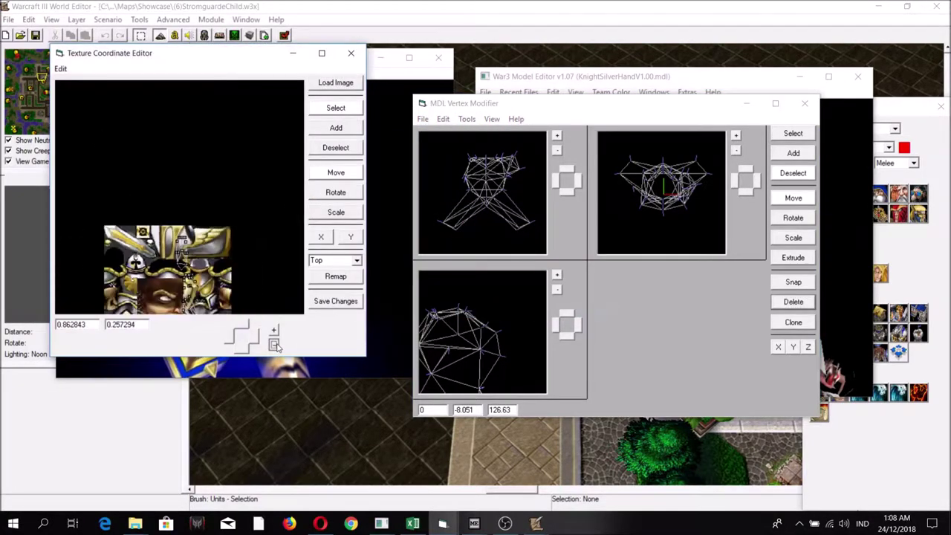
{"action": "left_click", "coordinate": [238, 352]}
{"action": "left_click", "coordinate": [333, 85]}
{"action": "left_click", "coordinate": [335, 83]}
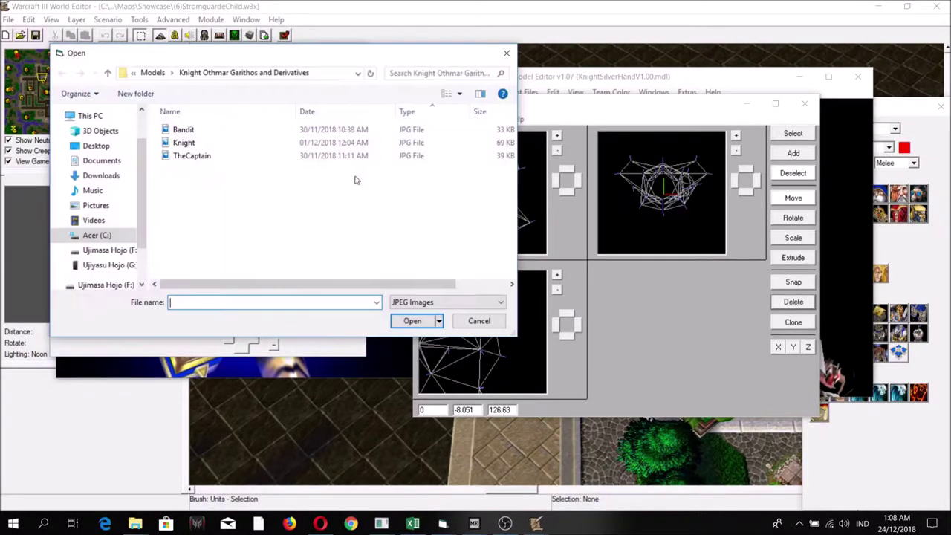
Step: In War3 Model Editor, export the KnightSilverHandV1.00 texture Units\Human\Uther\Uther.blp as Uther.jpg
{"action": "left_click", "coordinate": [656, 92]}
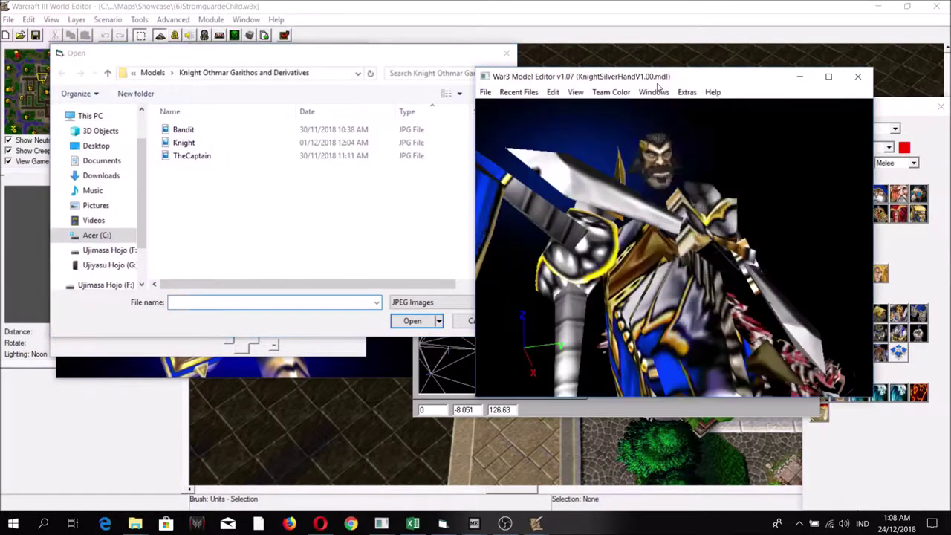
{"action": "left_click", "coordinate": [657, 92]}
{"action": "left_click", "coordinate": [673, 193]}
{"action": "left_click", "coordinate": [471, 237]}
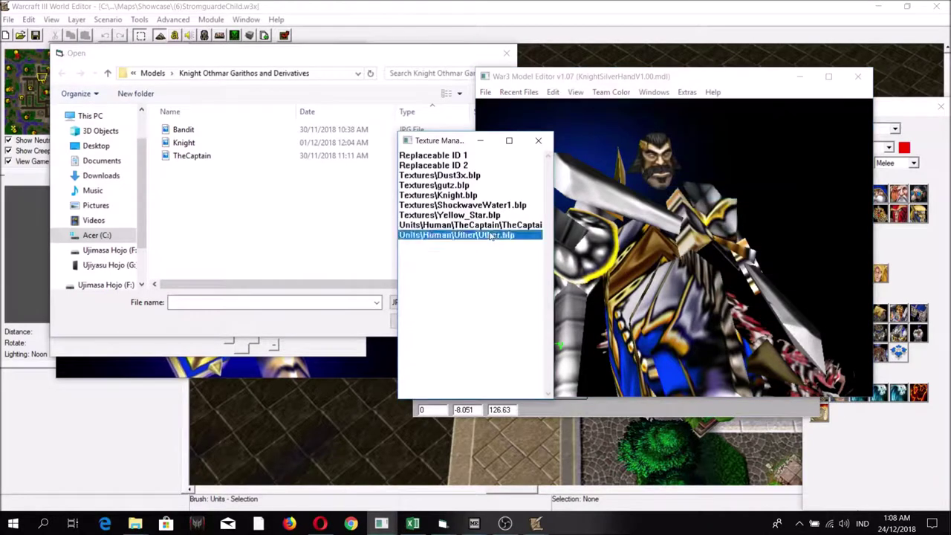
{"action": "right_click", "coordinate": [471, 237]}
{"action": "left_click", "coordinate": [491, 274]}
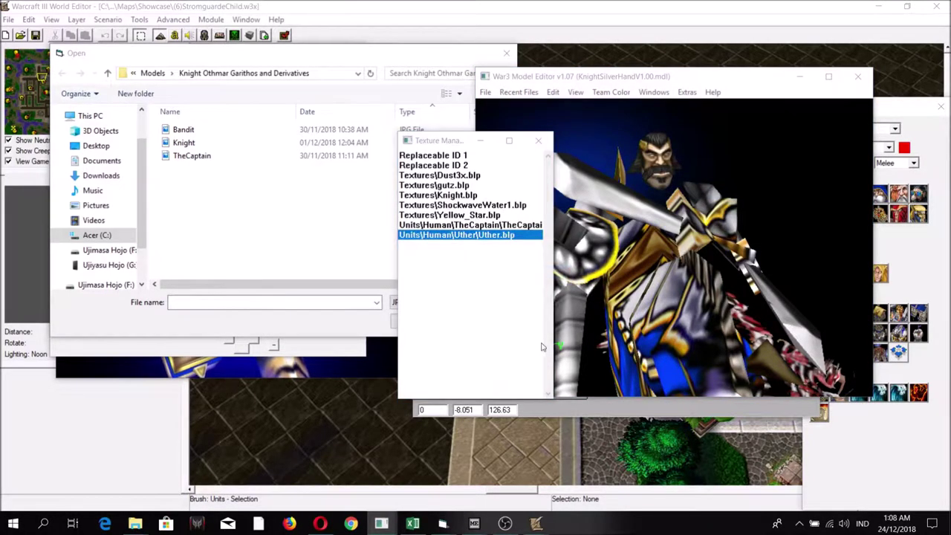
{"action": "left_click", "coordinate": [487, 416]}
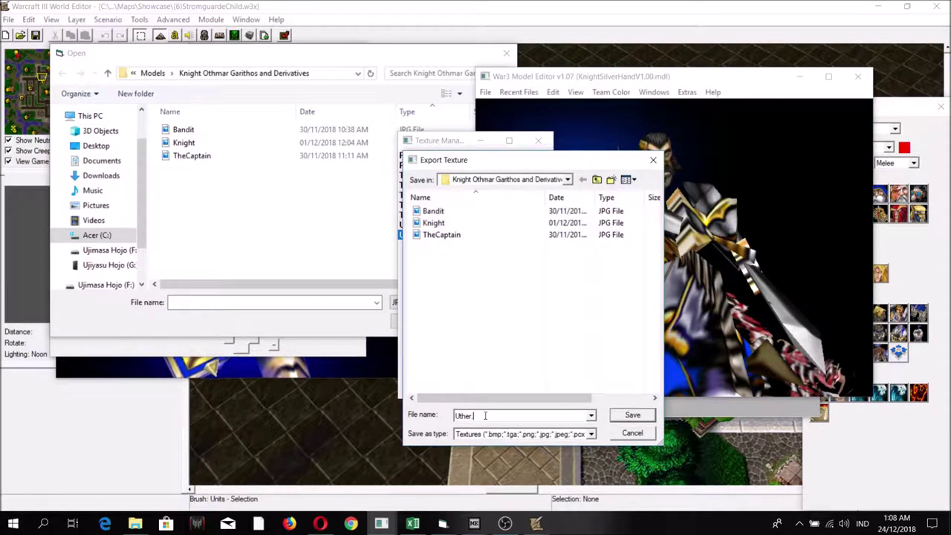
{"action": "type", "text": ".jpg"}
{"action": "left_click", "coordinate": [633, 415]}
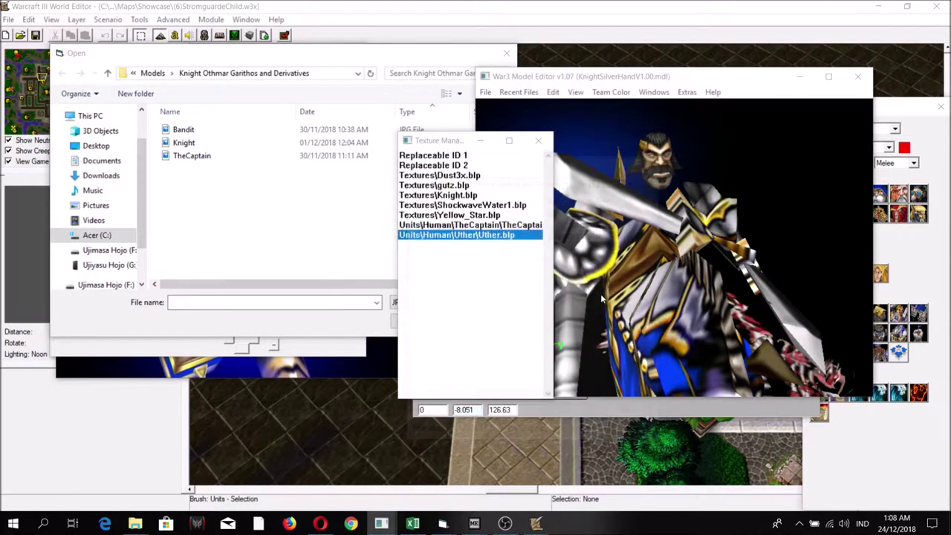
Step: Find Uther.blp in the Uther folder of War3.mpq, try to use it as a model texture, and open it on its own
{"action": "left_click", "coordinate": [569, 302]}
{"action": "left_click", "coordinate": [649, 113]}
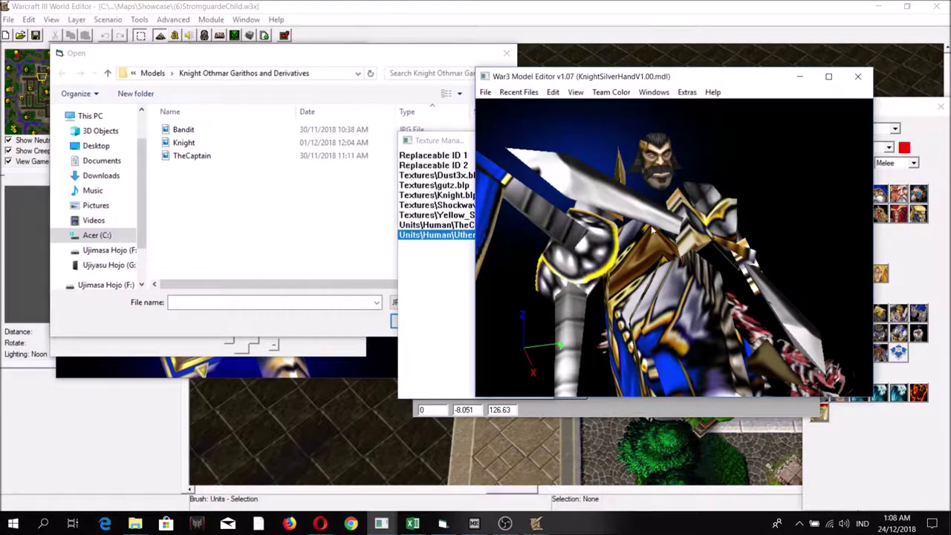
{"action": "left_click", "coordinate": [654, 92]}
{"action": "left_click", "coordinate": [679, 263]}
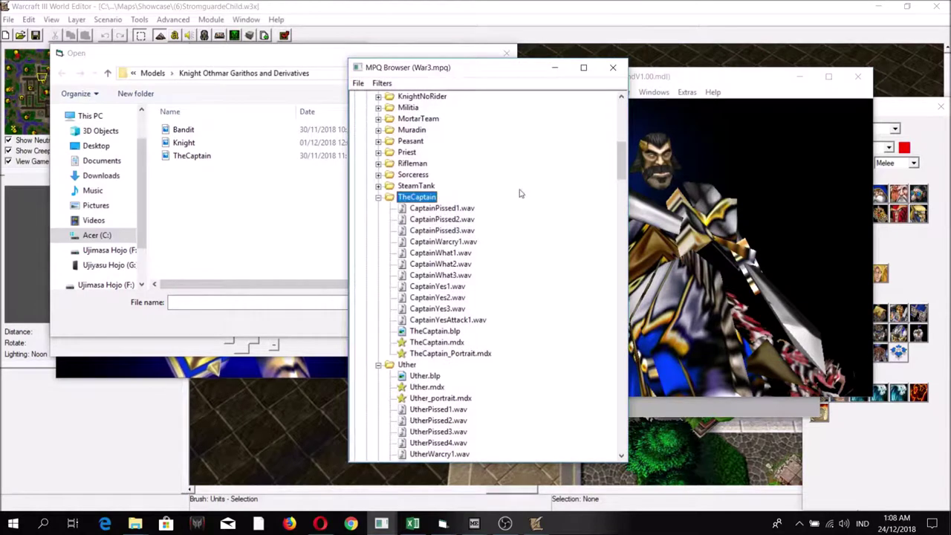
{"action": "scroll", "coordinate": [489, 259], "scroll_direction": "down", "scroll_amount": 4}
{"action": "right_click", "coordinate": [441, 246]}
{"action": "left_click", "coordinate": [493, 295]}
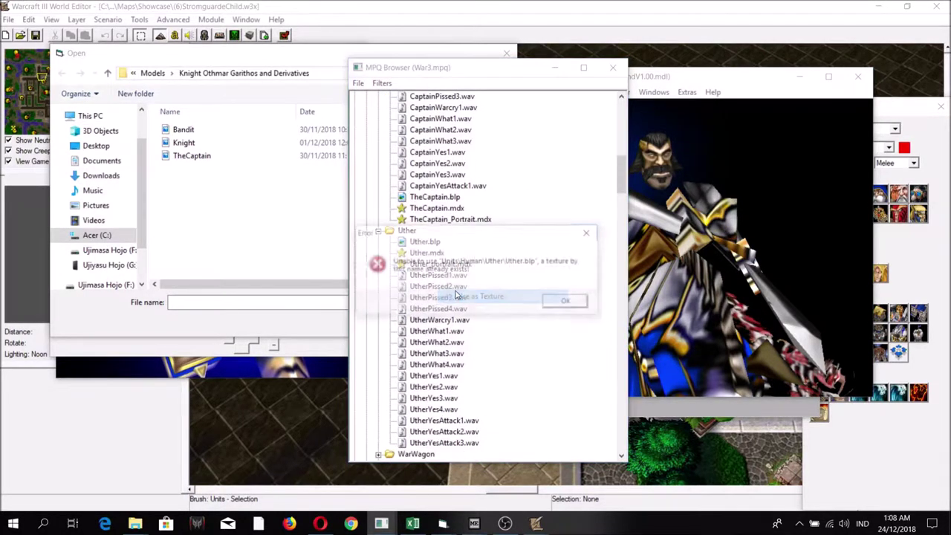
{"action": "left_click", "coordinate": [567, 301]}
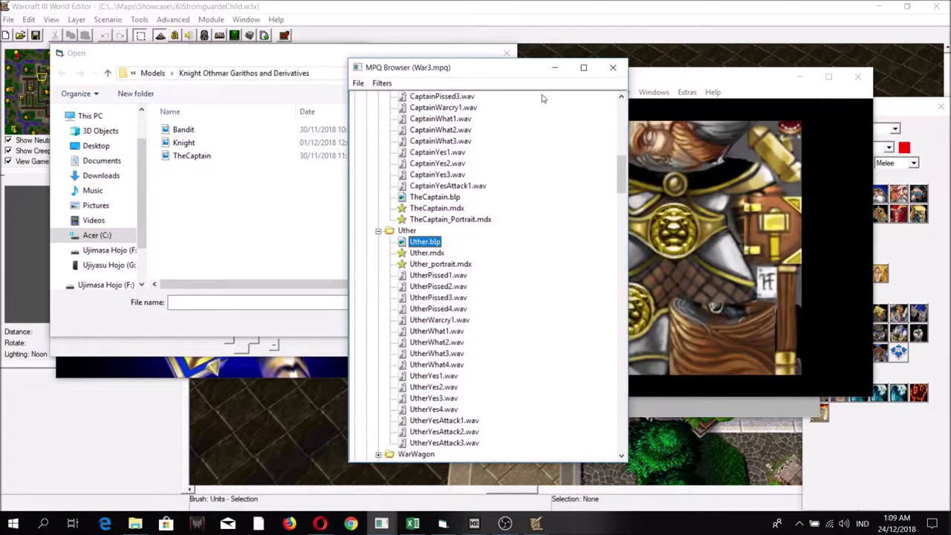
Step: Export the opened Uther.blp texture as Uther into the Knight Othmar Garithos and Derivatives folder
{"action": "left_click", "coordinate": [555, 67]}
{"action": "left_click", "coordinate": [654, 92]}
{"action": "right_click", "coordinate": [416, 155]}
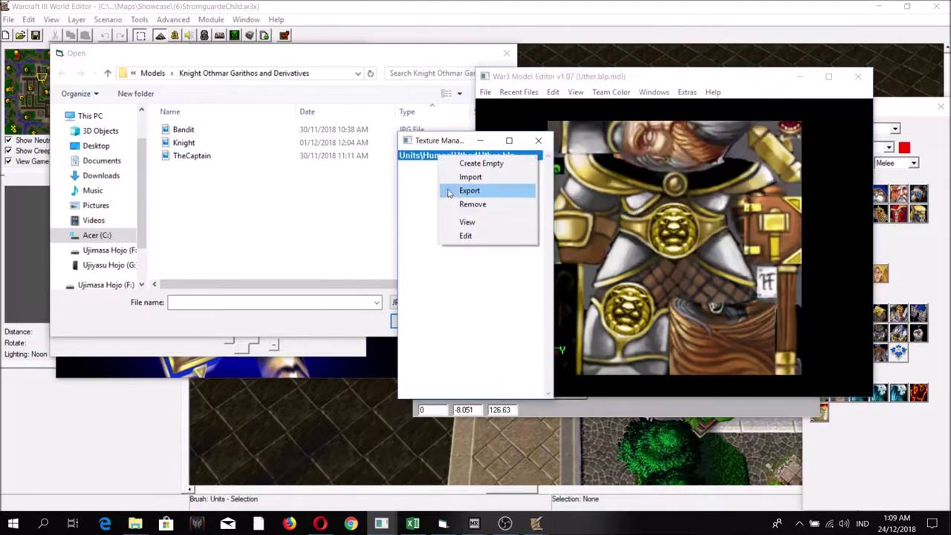
{"action": "left_click", "coordinate": [460, 190]}
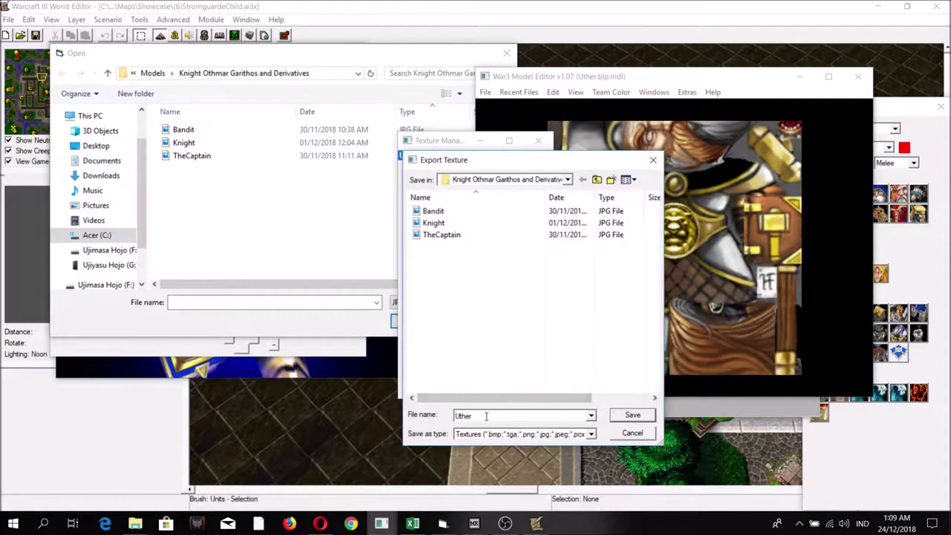
{"action": "left_click", "coordinate": [630, 418]}
Step: Load the Uther JPG as the background image of the Dummy's UV mapping
{"action": "left_click", "coordinate": [312, 168]}
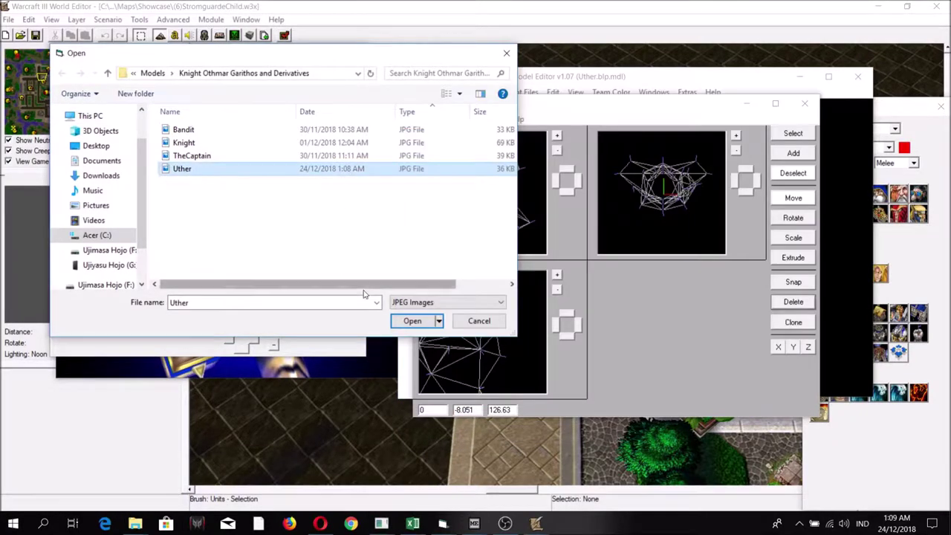
{"action": "left_click", "coordinate": [412, 321]}
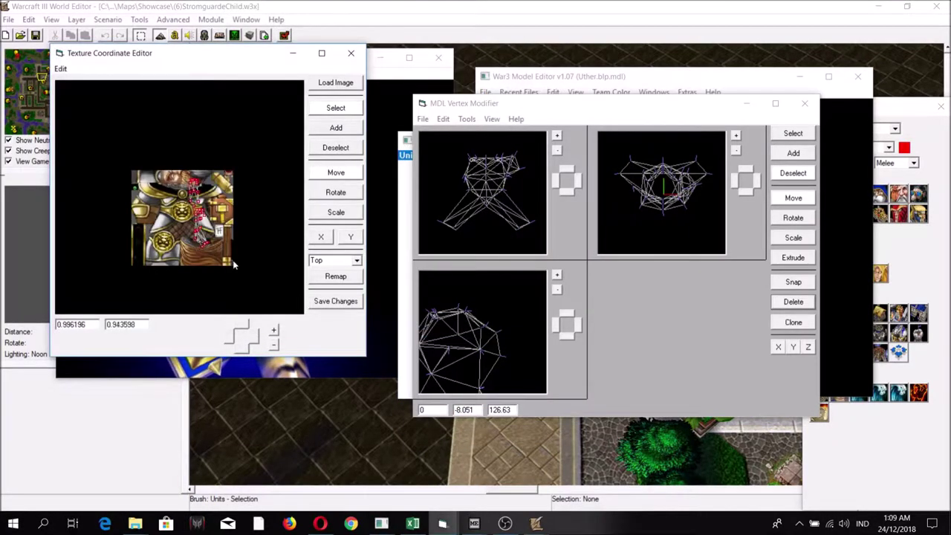
{"action": "left_click_drag", "start_coordinate": [180, 54], "coordinate": [426, 67]}
{"action": "left_click", "coordinate": [520, 343]}
{"action": "left_click", "coordinate": [519, 344]}
{"action": "left_click", "coordinate": [519, 344]}
{"action": "left_click", "coordinate": [487, 362]}
{"action": "left_click", "coordinate": [487, 363]}
{"action": "left_click", "coordinate": [489, 362]}
{"action": "left_click", "coordinate": [500, 350]}
{"action": "left_click", "coordinate": [501, 350]}
{"action": "left_click", "coordinate": [500, 350]}
Step: Remap the selected torso UV vertices with the Front projection
{"action": "left_click_drag", "start_coordinate": [461, 253], "coordinate": [428, 231]}
{"action": "left_click", "coordinate": [603, 274]}
{"action": "left_click", "coordinate": [577, 290]}
{"action": "left_click", "coordinate": [520, 359]}
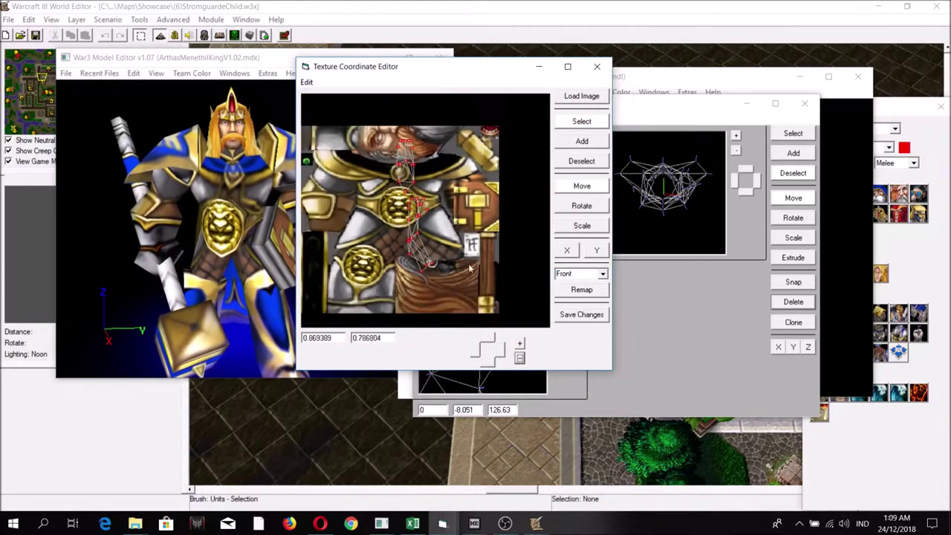
{"action": "left_click", "coordinate": [597, 290]}
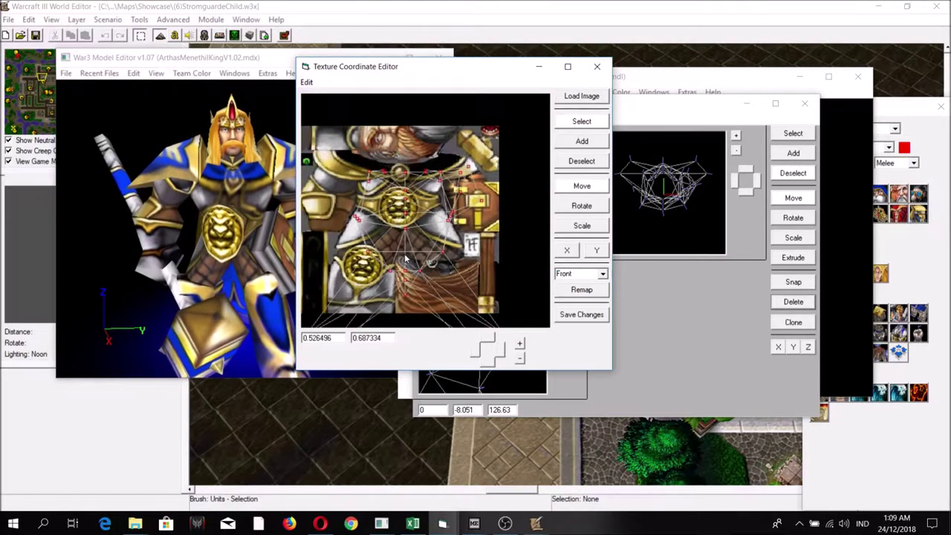
Step: Move the remapped torso UVs over Uther's chest armor and scale them to its size, restricting the X axis
{"action": "left_click_drag", "start_coordinate": [400, 214], "coordinate": [566, 231]}
{"action": "left_click", "coordinate": [574, 228]}
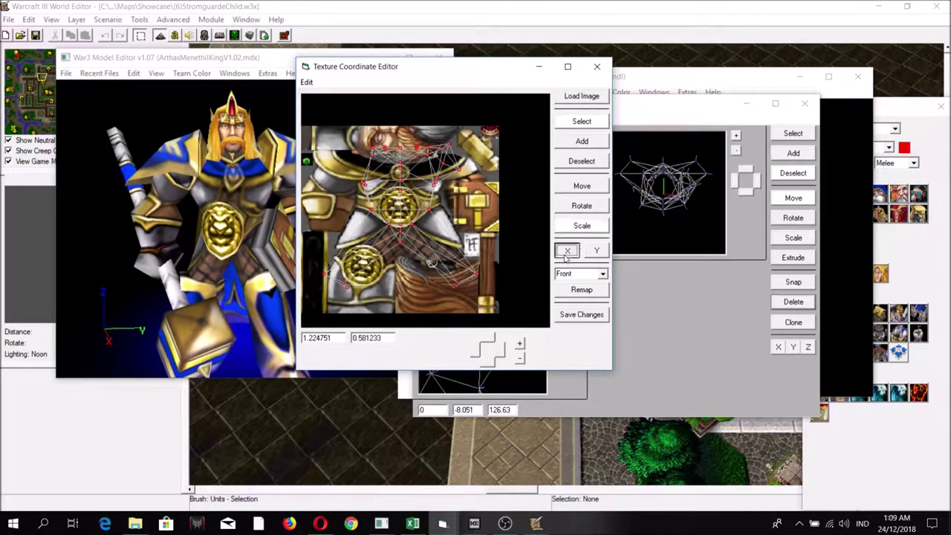
{"action": "left_click_drag", "start_coordinate": [492, 229], "coordinate": [482, 206]}
{"action": "left_click", "coordinate": [520, 343]}
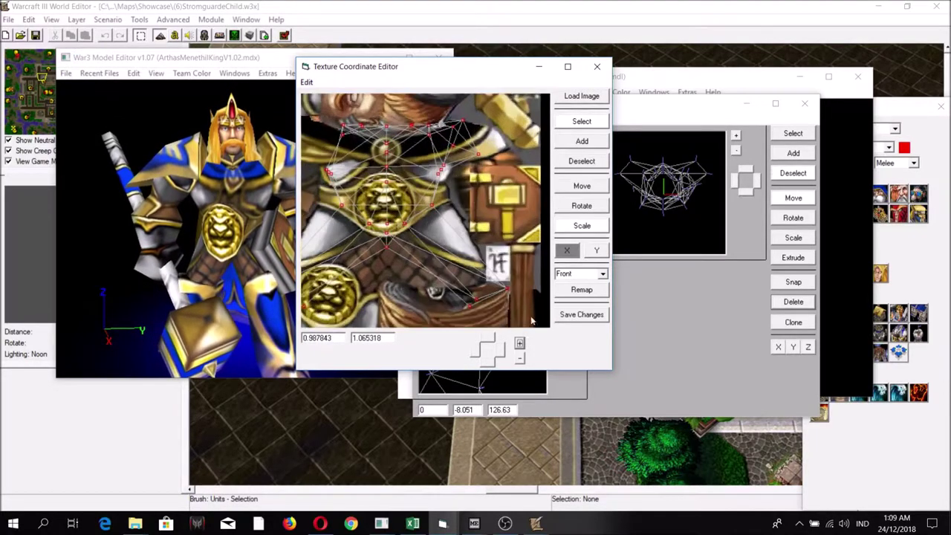
Step: Scale the torso UVs with the Y axis restricted and move them into line with the lion emblem
{"action": "left_click", "coordinate": [581, 191]}
{"action": "left_click_drag", "start_coordinate": [434, 195], "coordinate": [535, 199]}
{"action": "left_click", "coordinate": [581, 226]}
{"action": "left_click", "coordinate": [576, 188]}
{"action": "left_click_drag", "start_coordinate": [458, 204], "coordinate": [460, 205]}
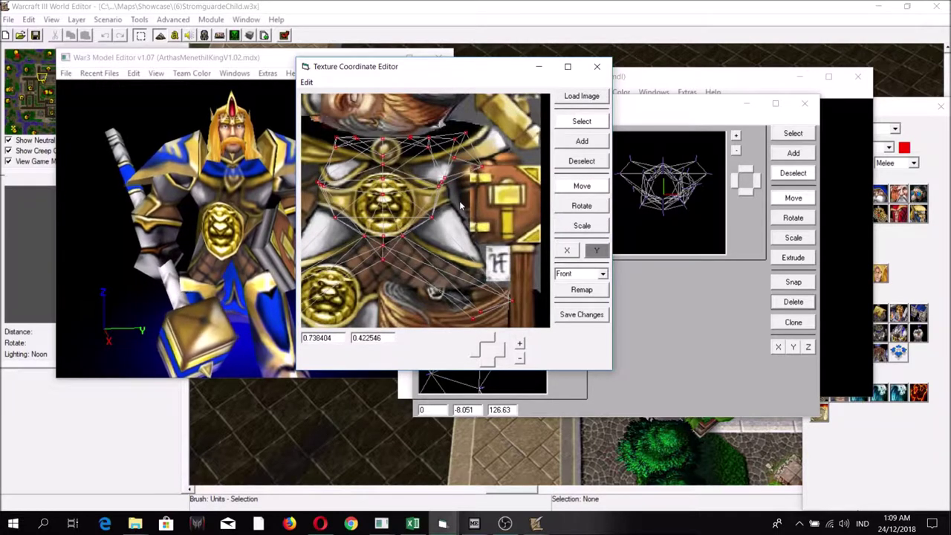
{"action": "left_click_drag", "start_coordinate": [461, 207], "coordinate": [463, 208]}
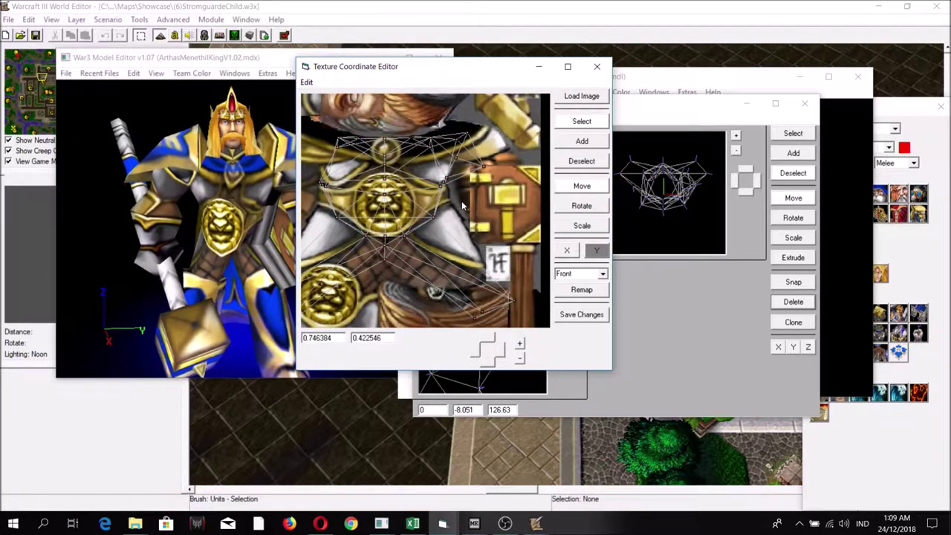
Step: Examine how the torso UVs line up with the chest armor, and check the Uther texture in War3 Model Editor
{"action": "left_click", "coordinate": [475, 349]}
{"action": "left_click", "coordinate": [475, 350]}
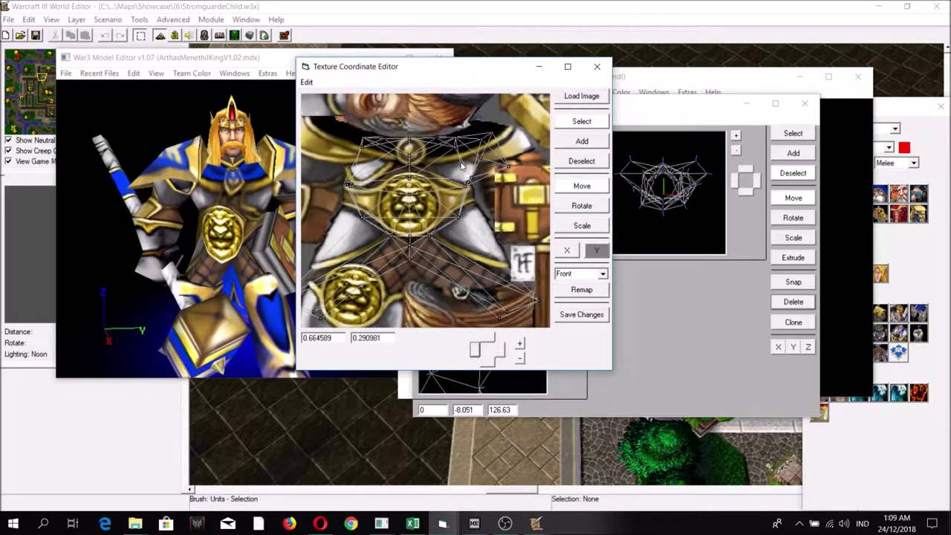
{"action": "left_click", "coordinate": [483, 361]}
{"action": "left_click", "coordinate": [476, 349]}
{"action": "left_click", "coordinate": [487, 338]}
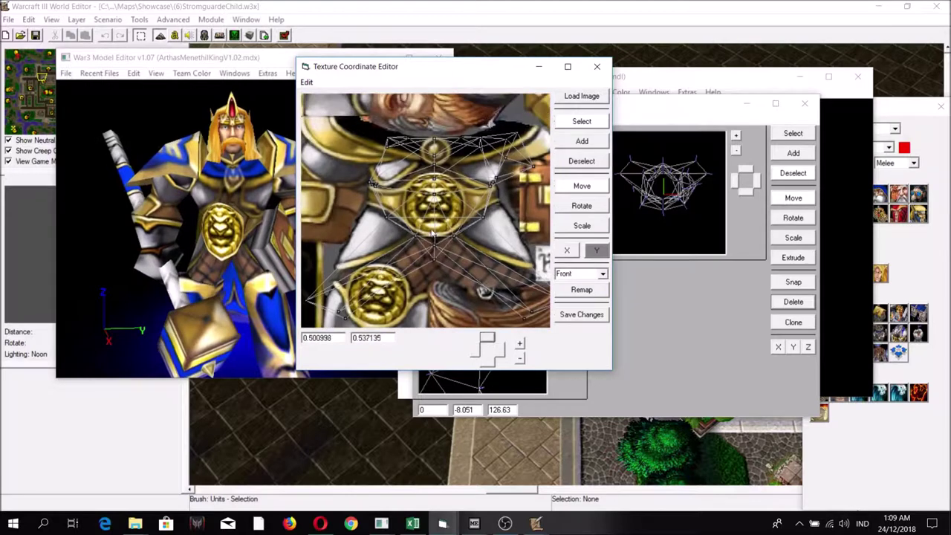
{"action": "left_click", "coordinate": [502, 357]}
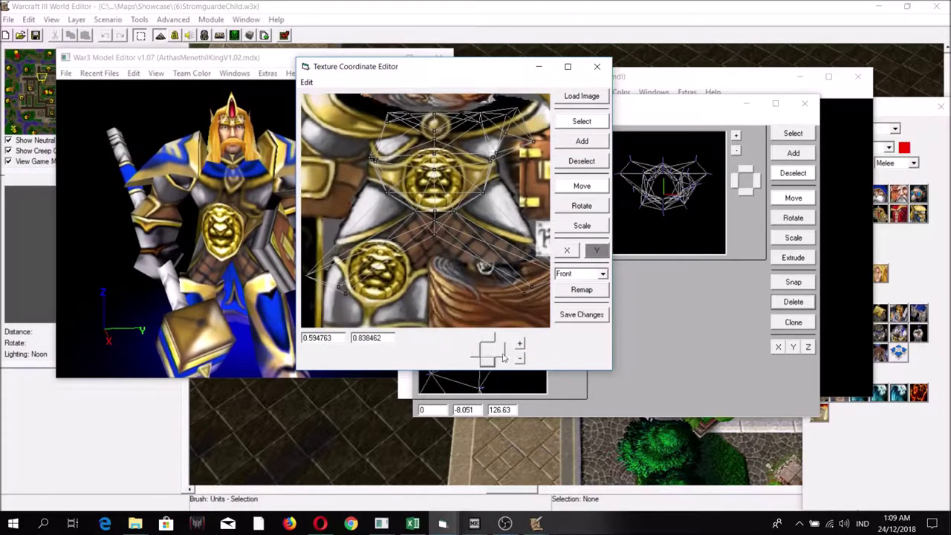
{"action": "left_click", "coordinate": [504, 352]}
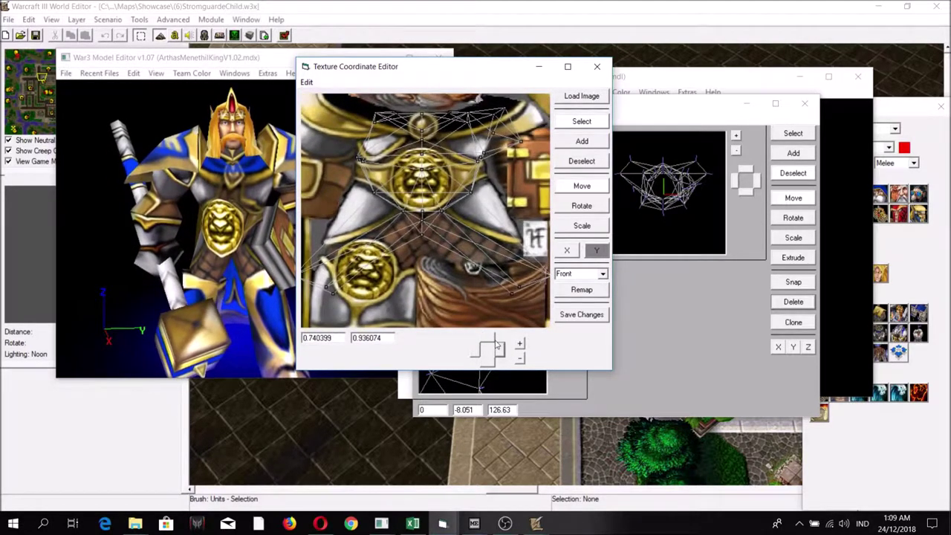
{"action": "left_click", "coordinate": [488, 339]}
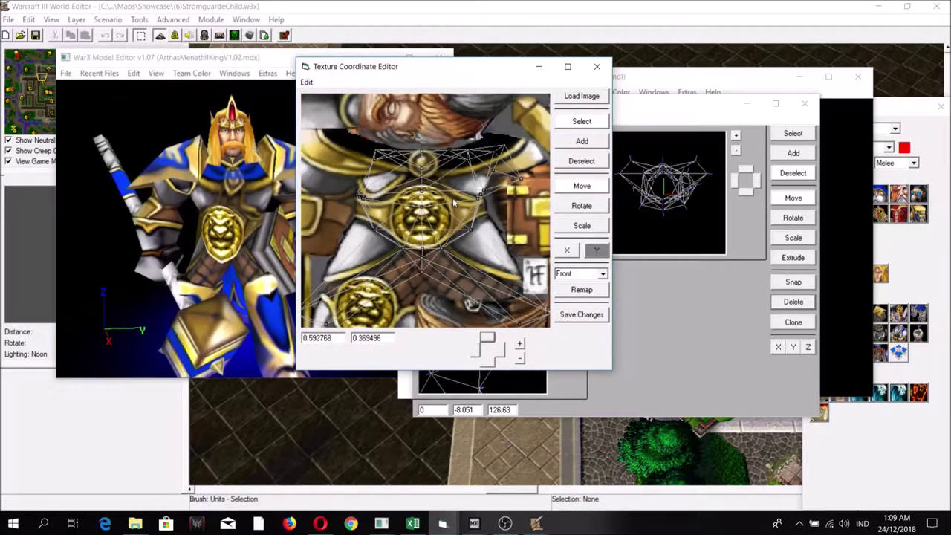
{"action": "left_click", "coordinate": [488, 361]}
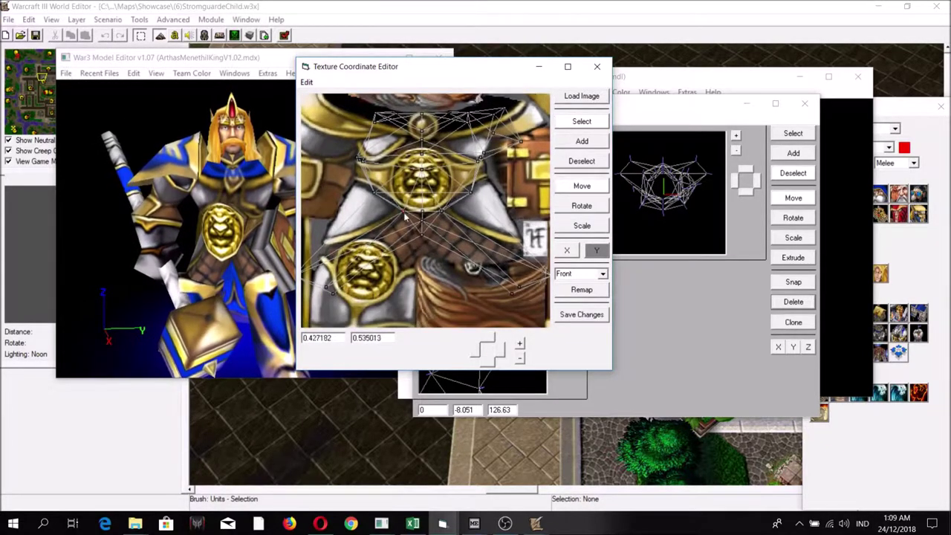
{"action": "left_click", "coordinate": [846, 260]}
{"action": "left_click_drag", "start_coordinate": [633, 239], "coordinate": [682, 229]}
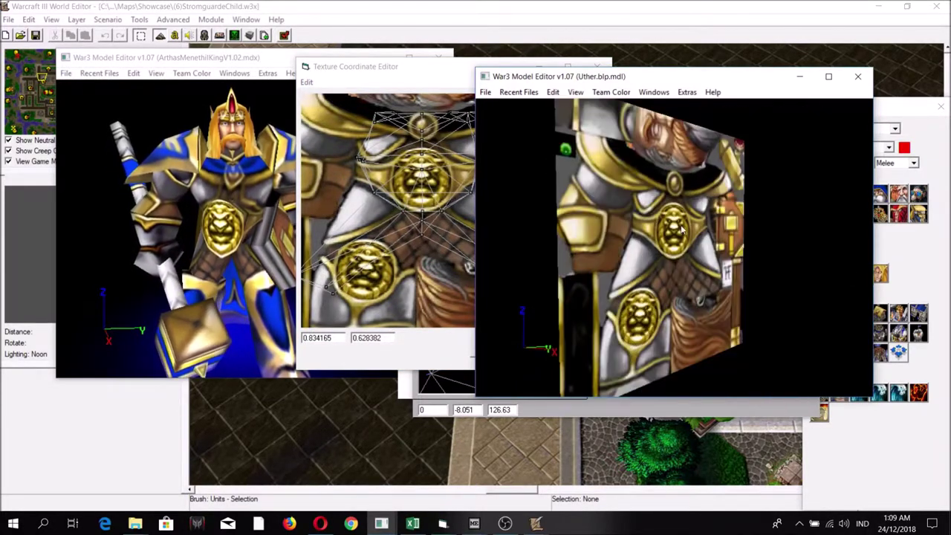
Step: Open the Dummy model in War3 Model Editor and inspect its geometry up close from another angle
{"action": "left_click", "coordinate": [485, 91]}
{"action": "left_click", "coordinate": [494, 121]}
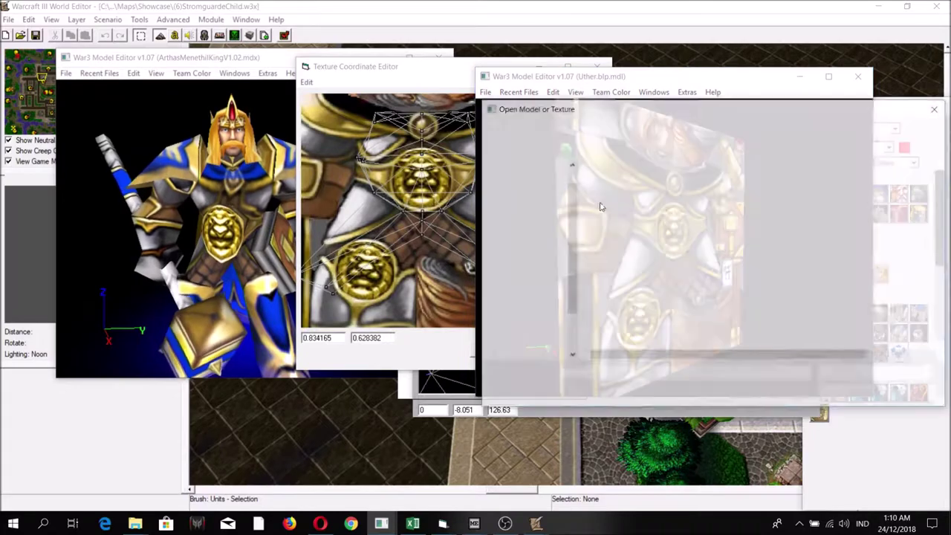
{"action": "left_click", "coordinate": [617, 250]}
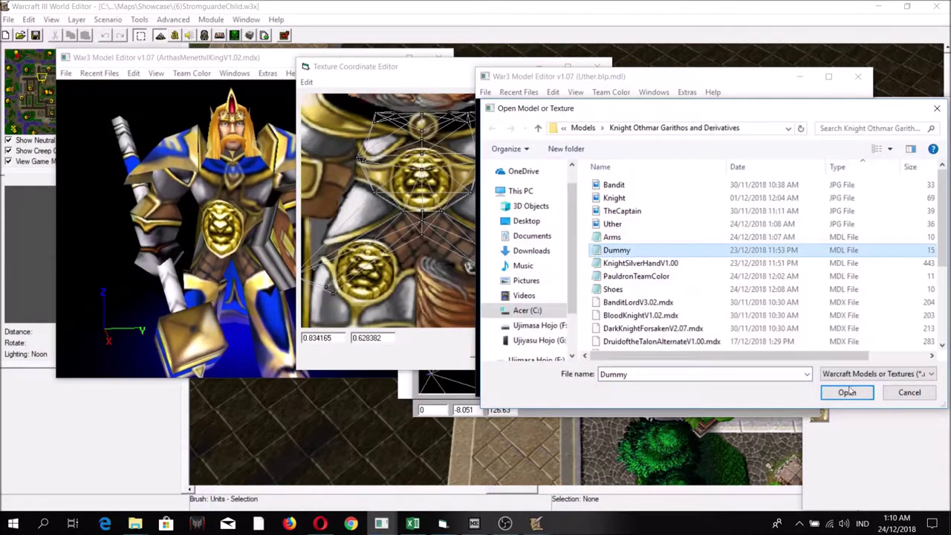
{"action": "left_click", "coordinate": [850, 391]}
{"action": "scroll", "coordinate": [719, 290], "scroll_direction": "up", "scroll_amount": 5}
{"action": "left_click_drag", "start_coordinate": [719, 290], "coordinate": [780, 275]}
Step: Back in the Texture Coordinate Editor, pull the lower UV vertices on both sides of the torso inward and upward
{"action": "left_click", "coordinate": [368, 223]}
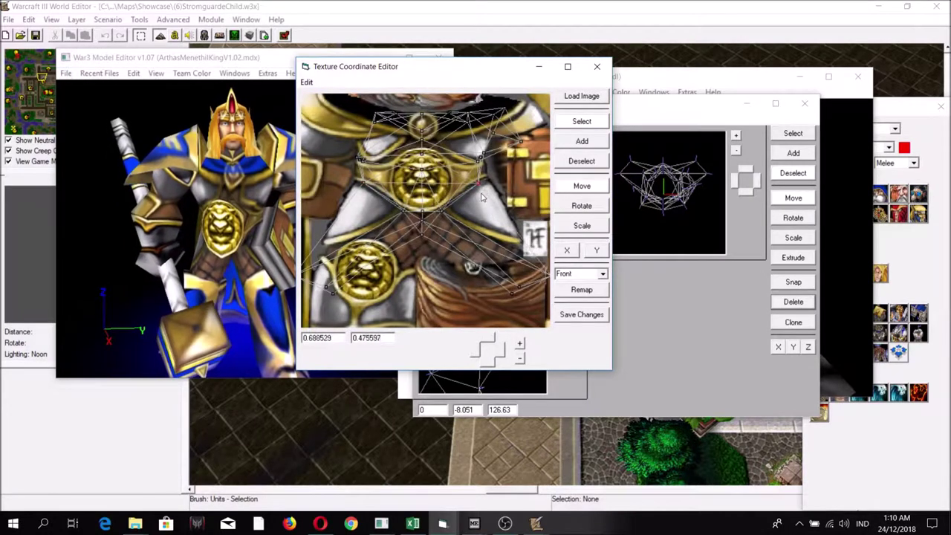
{"action": "left_click_drag", "start_coordinate": [392, 207], "coordinate": [577, 319]}
{"action": "right_click_drag", "start_coordinate": [511, 282], "coordinate": [478, 252]}
{"action": "left_click_drag", "start_coordinate": [358, 304], "coordinate": [213, 224]}
{"action": "right_click_drag", "start_coordinate": [326, 296], "coordinate": [360, 275]}
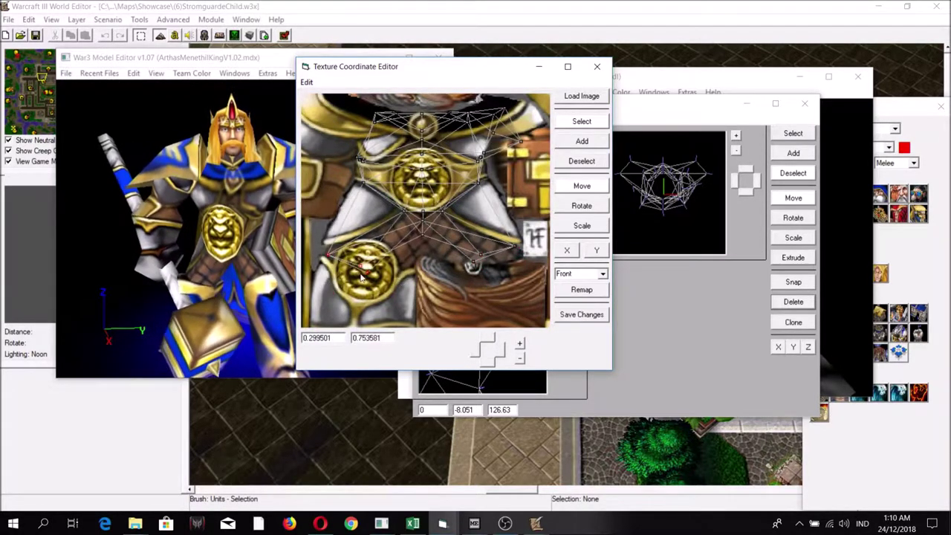
Step: Align the side and center UV vertices at waist height with the upper edge of the gold lion belt
{"action": "left_click", "coordinate": [488, 341]}
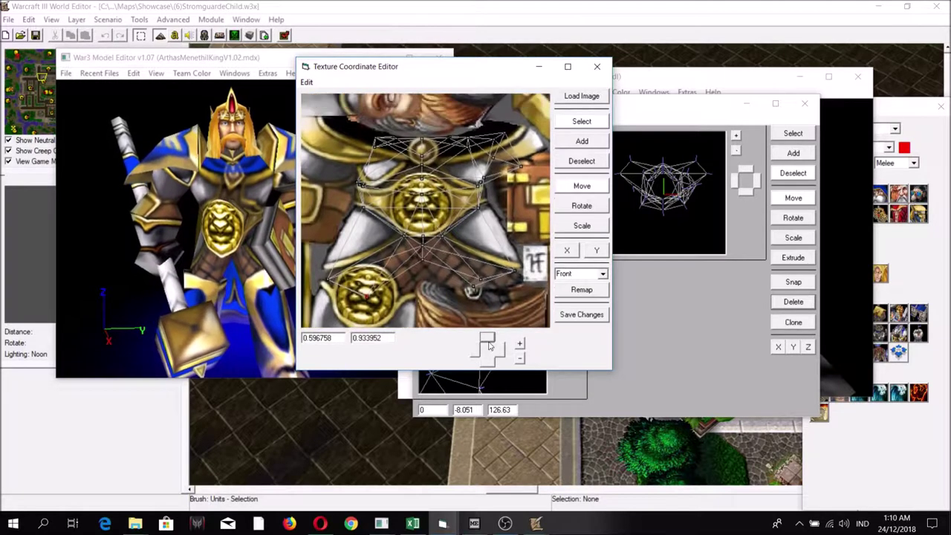
{"action": "left_click", "coordinate": [489, 342]}
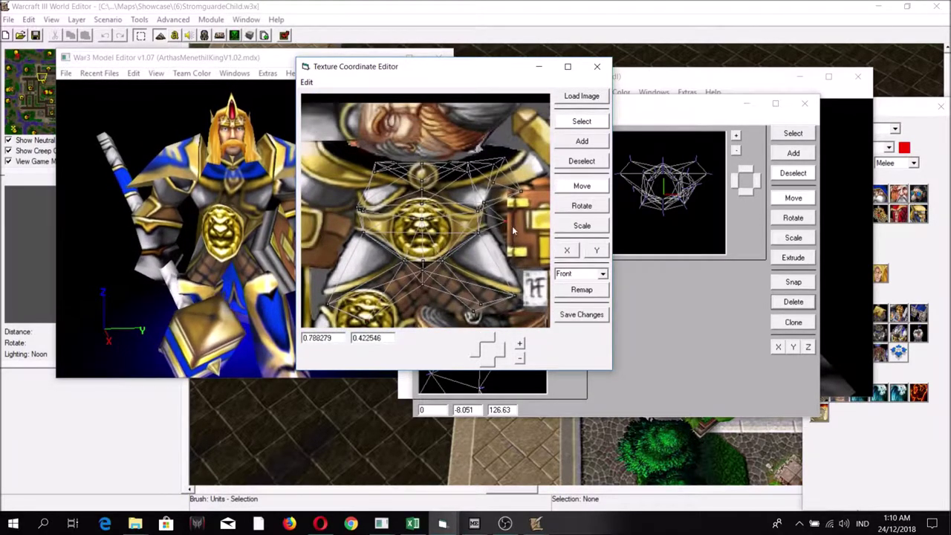
{"action": "right_click_drag", "start_coordinate": [491, 216], "coordinate": [486, 219]}
{"action": "left_click_drag", "start_coordinate": [479, 221], "coordinate": [479, 212]}
{"action": "left_click_drag", "start_coordinate": [428, 232], "coordinate": [431, 216]}
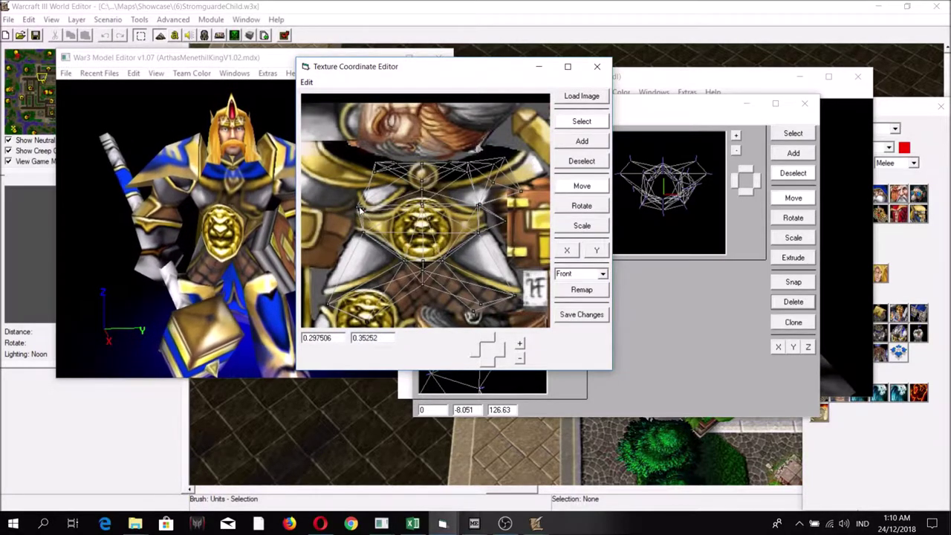
{"action": "left_click_drag", "start_coordinate": [369, 217], "coordinate": [369, 248]}
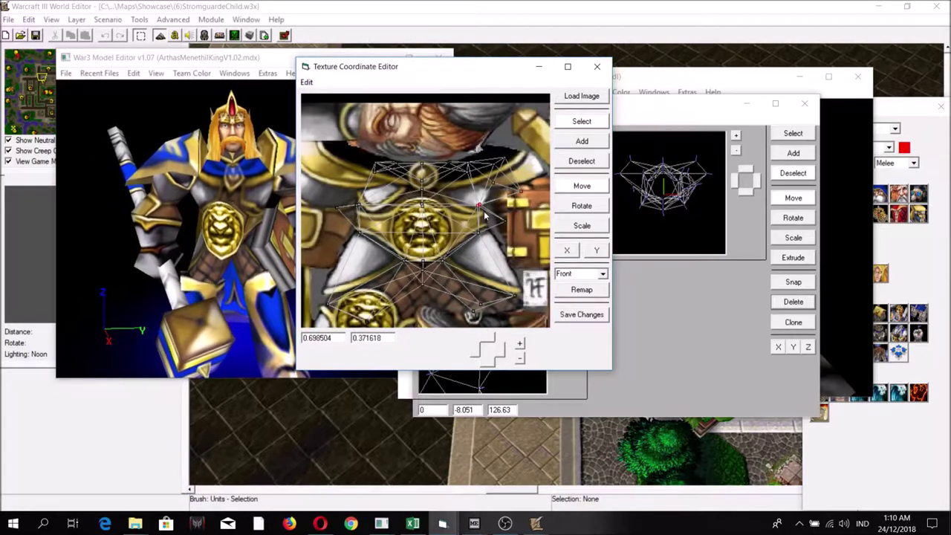
Step: Select the upper torso UV vertices and move them up toward the collar with movement restricted to one axis
{"action": "left_click", "coordinate": [520, 343]}
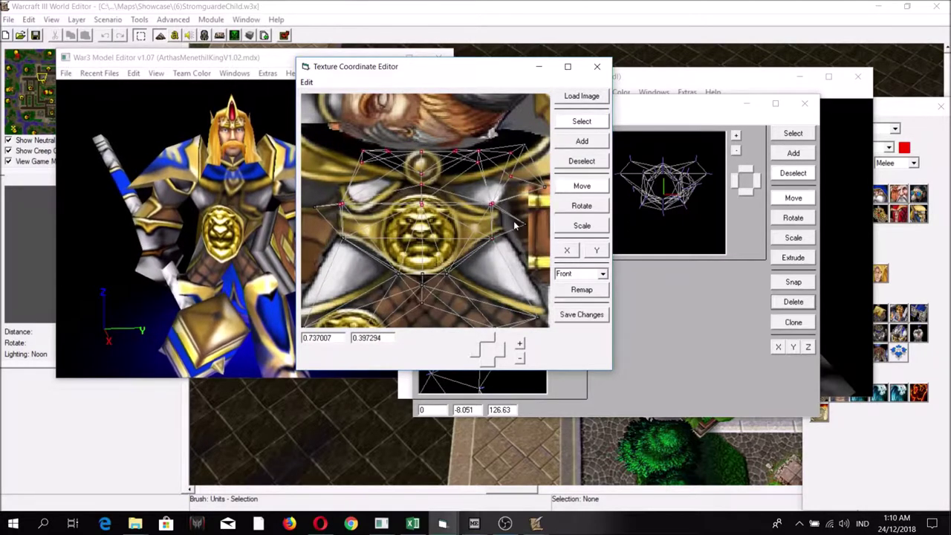
{"action": "left_click", "coordinate": [584, 143]}
{"action": "left_click", "coordinate": [567, 250]}
{"action": "left_click", "coordinate": [573, 191]}
{"action": "left_click_drag", "start_coordinate": [449, 219], "coordinate": [457, 197]}
{"action": "left_click", "coordinate": [578, 255]}
{"action": "left_click", "coordinate": [597, 252]}
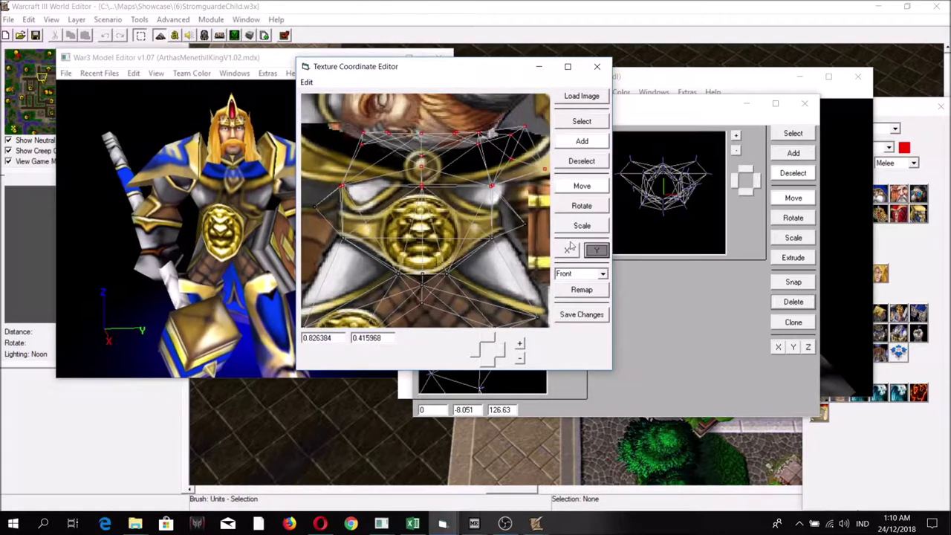
Step: Release the axis restriction and nudge the upper torso UV vertices into place above the lion emblem
{"action": "left_click", "coordinate": [596, 251]}
{"action": "left_click", "coordinate": [582, 186]}
{"action": "left_click_drag", "start_coordinate": [508, 204], "coordinate": [508, 203]}
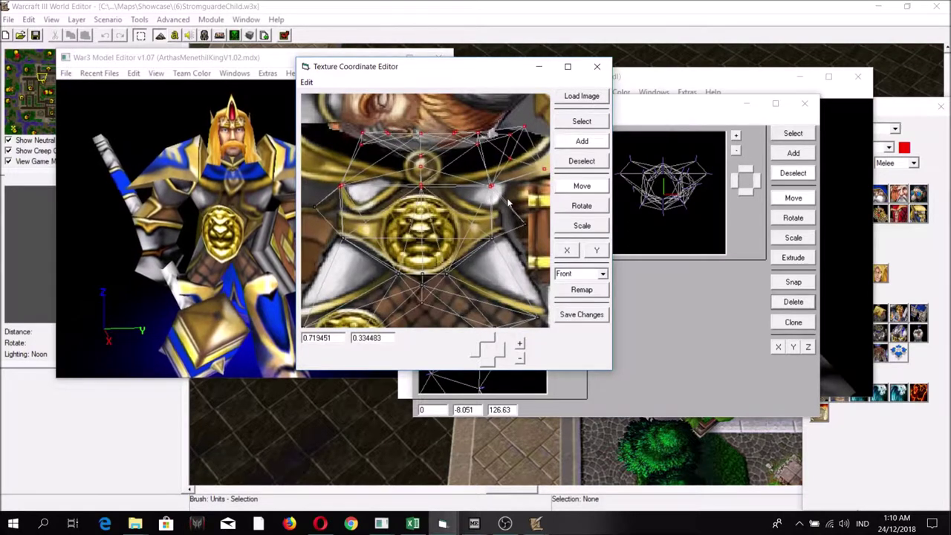
{"action": "left_click", "coordinate": [582, 187]}
{"action": "left_click_drag", "start_coordinate": [455, 290], "coordinate": [462, 286]}
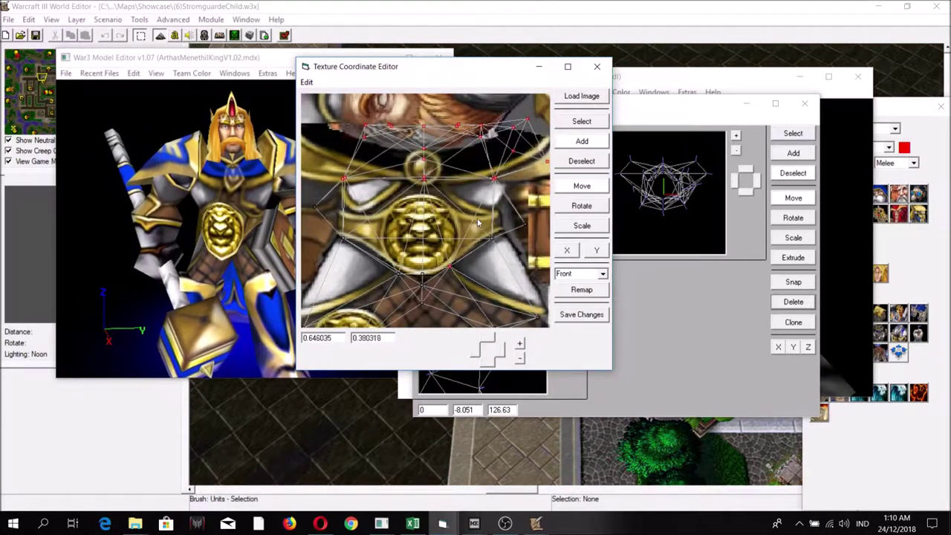
{"action": "left_click_drag", "start_coordinate": [478, 220], "coordinate": [476, 226]}
Step: Fine-tune individual UV vertices beside the chest and the center vertex below the lion emblem
{"action": "left_click", "coordinate": [588, 138]}
{"action": "left_click", "coordinate": [585, 123]}
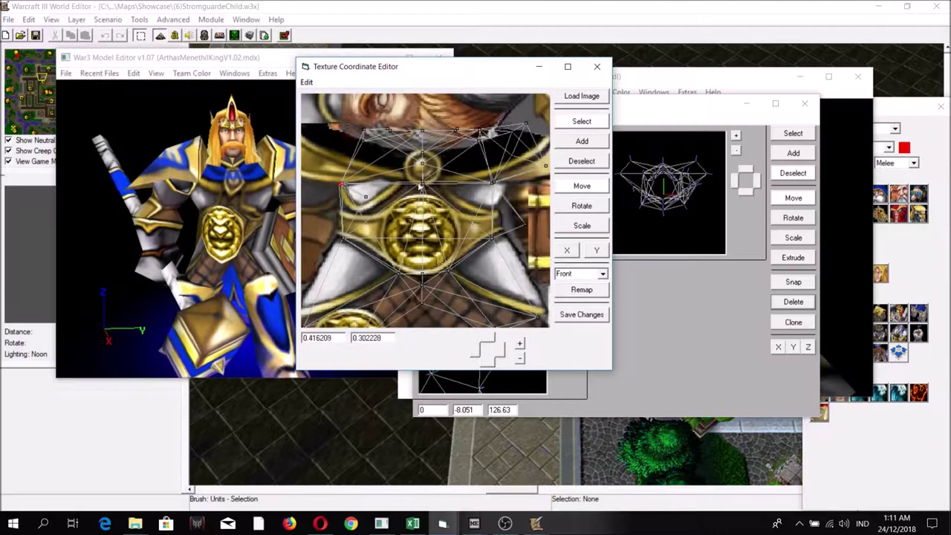
{"action": "left_click_drag", "start_coordinate": [499, 194], "coordinate": [500, 193]}
{"action": "left_click_drag", "start_coordinate": [482, 351], "coordinate": [462, 291]}
{"action": "left_click_drag", "start_coordinate": [429, 244], "coordinate": [427, 261]}
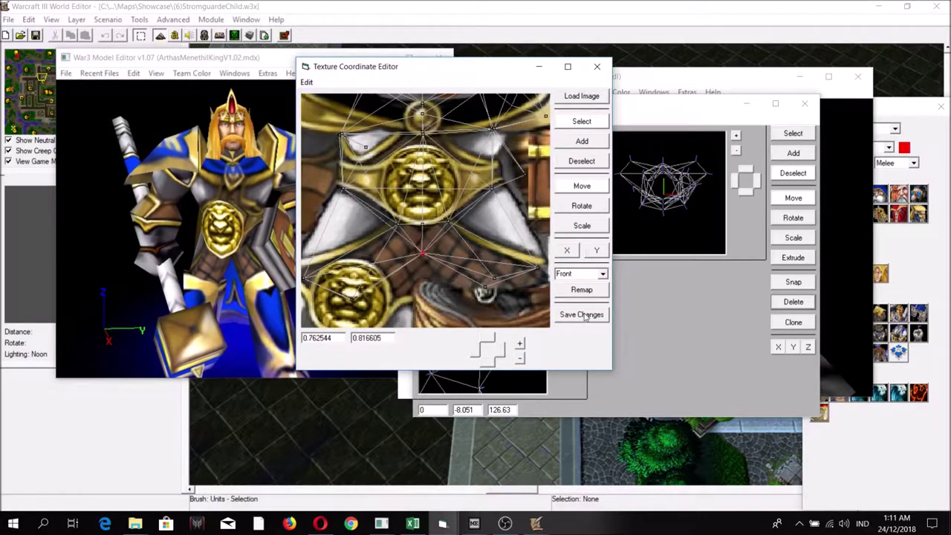
Step: Finish the torso's UV adjustment, apply the texture coordinate changes, and save the Dummy model
{"action": "left_click_drag", "start_coordinate": [509, 171], "coordinate": [485, 169]}
{"action": "left_click", "coordinate": [582, 186]}
{"action": "left_click", "coordinate": [582, 314]}
{"action": "left_click", "coordinate": [596, 66]}
{"action": "left_click", "coordinate": [435, 120]}
{"action": "mouse_move", "coordinate": [426, 122]}
{"action": "left_click", "coordinate": [436, 165]}
Step: Switch to War3 Model Editor, reload the Dummy model, and inspect the torso's texture mapping from the front and side
{"action": "left_click", "coordinate": [486, 93]}
{"action": "left_click", "coordinate": [492, 125]}
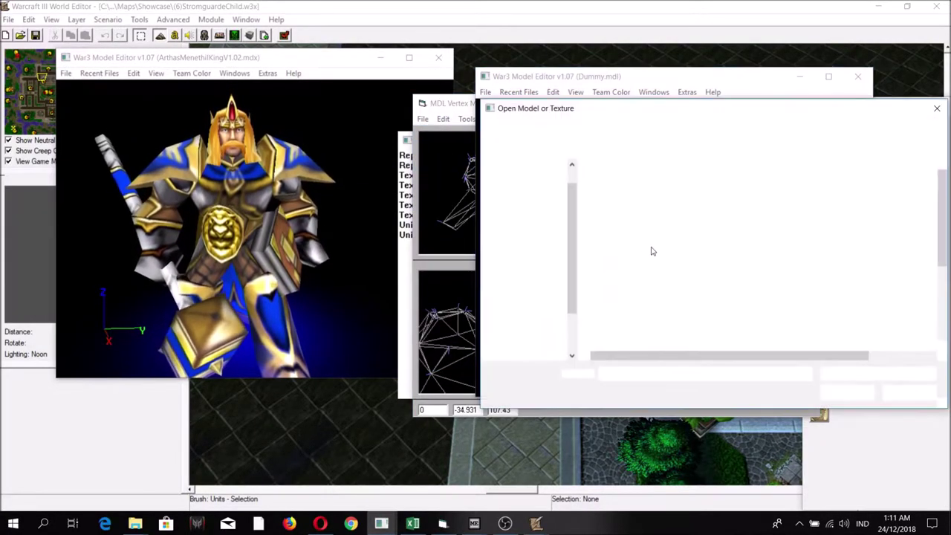
{"action": "left_click", "coordinate": [617, 251]}
{"action": "left_click", "coordinate": [635, 264]}
{"action": "left_click", "coordinate": [629, 252]}
{"action": "left_click", "coordinate": [828, 392]}
{"action": "scroll", "coordinate": [728, 317], "scroll_direction": "down", "scroll_amount": 3}
{"action": "left_click_drag", "start_coordinate": [730, 319], "coordinate": [689, 285]}
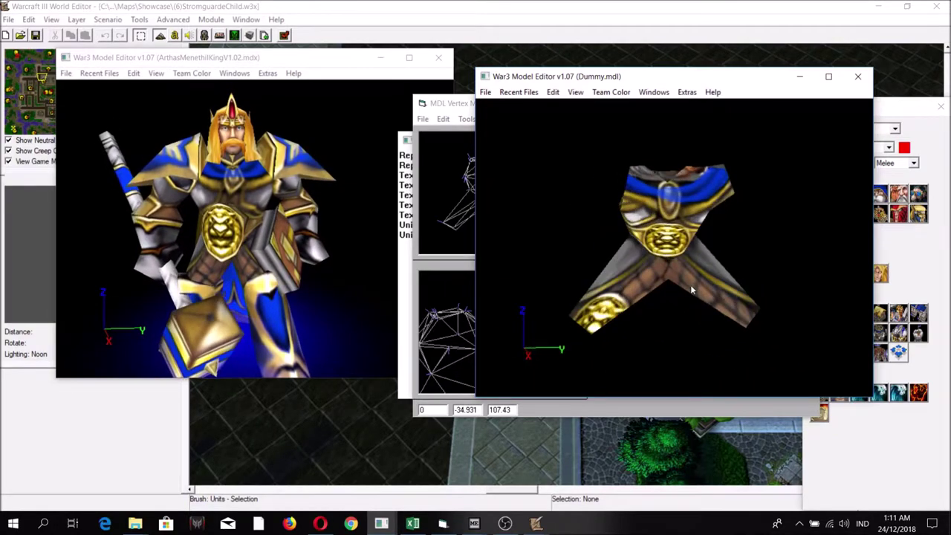
{"action": "scroll", "coordinate": [571, 299], "scroll_direction": "up", "scroll_amount": 3}
{"action": "left_click_drag", "start_coordinate": [587, 312], "coordinate": [697, 284]}
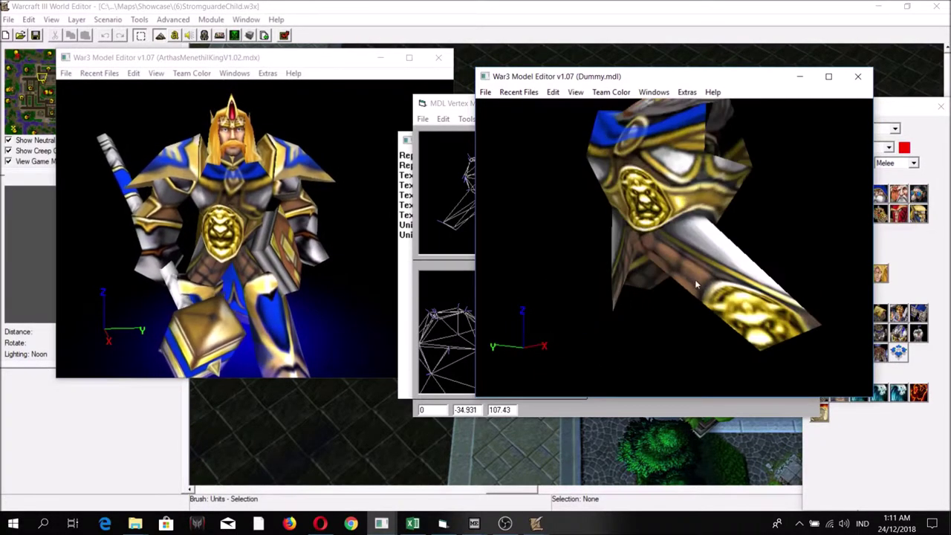
{"action": "left_click_drag", "start_coordinate": [642, 275], "coordinate": [673, 266]}
Step: Return to MDL Vertex Modifier and save the Dummy model again
{"action": "left_click", "coordinate": [446, 104]}
{"action": "left_click", "coordinate": [423, 119]}
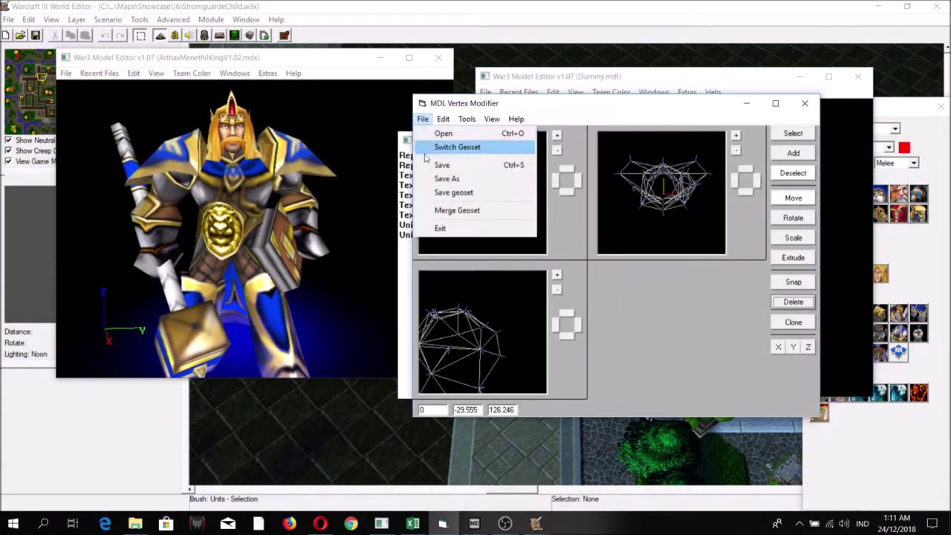
{"action": "left_click", "coordinate": [446, 165]}
Step: Isolate the two waist flaps by selecting the upper torso vertices and deleting them
{"action": "left_click", "coordinate": [555, 288]}
{"action": "left_click", "coordinate": [556, 288]}
{"action": "left_click", "coordinate": [556, 288]}
{"action": "left_click", "coordinate": [564, 337]}
{"action": "left_click", "coordinate": [564, 337]}
{"action": "left_click", "coordinate": [563, 336]}
{"action": "left_click", "coordinate": [565, 328]}
{"action": "left_click", "coordinate": [557, 274]}
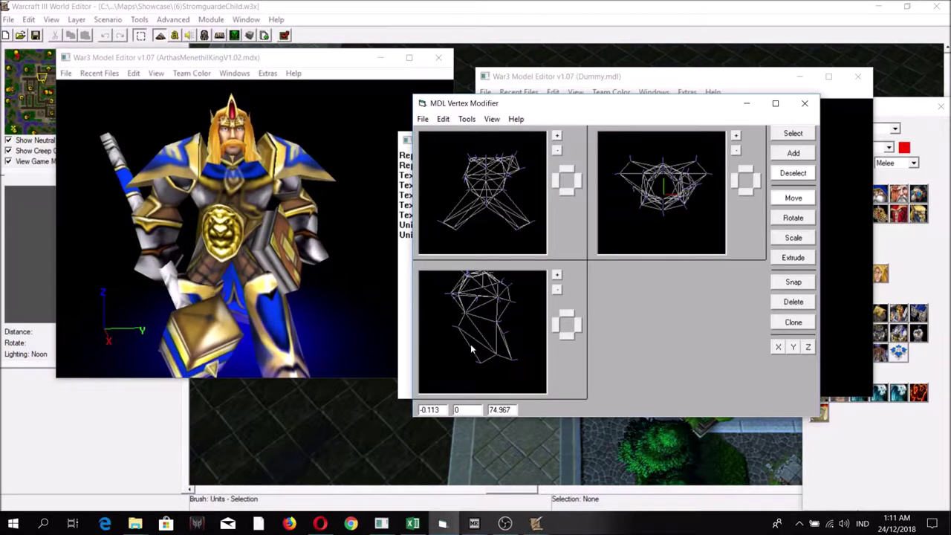
{"action": "left_click", "coordinate": [556, 275]}
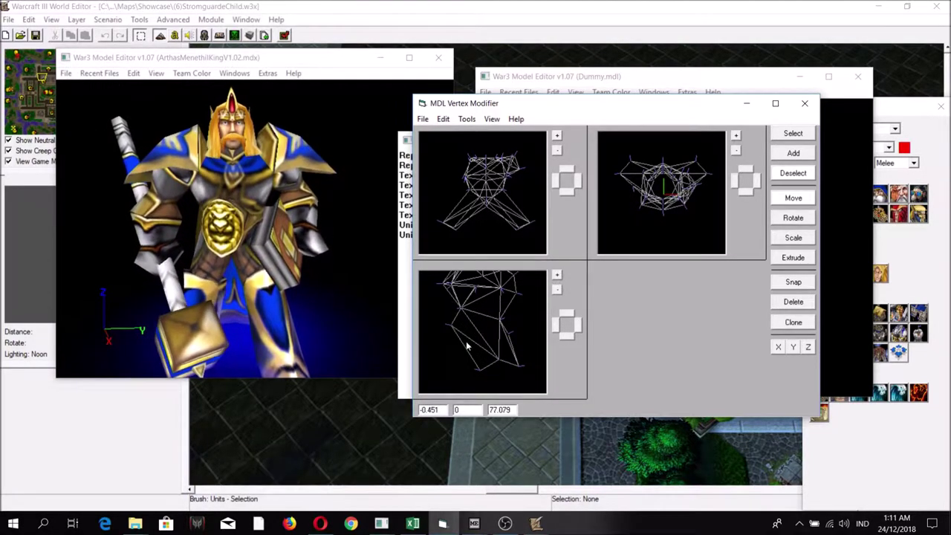
{"action": "left_click", "coordinate": [802, 134]}
{"action": "left_click_drag", "start_coordinate": [474, 351], "coordinate": [531, 378]}
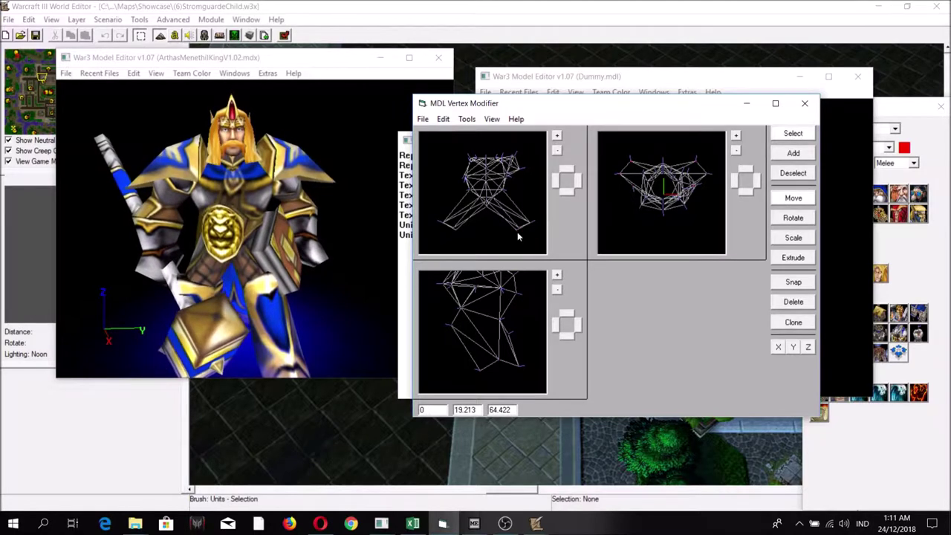
{"action": "left_click", "coordinate": [467, 120]}
{"action": "left_click", "coordinate": [443, 119]}
{"action": "left_click", "coordinate": [454, 164]}
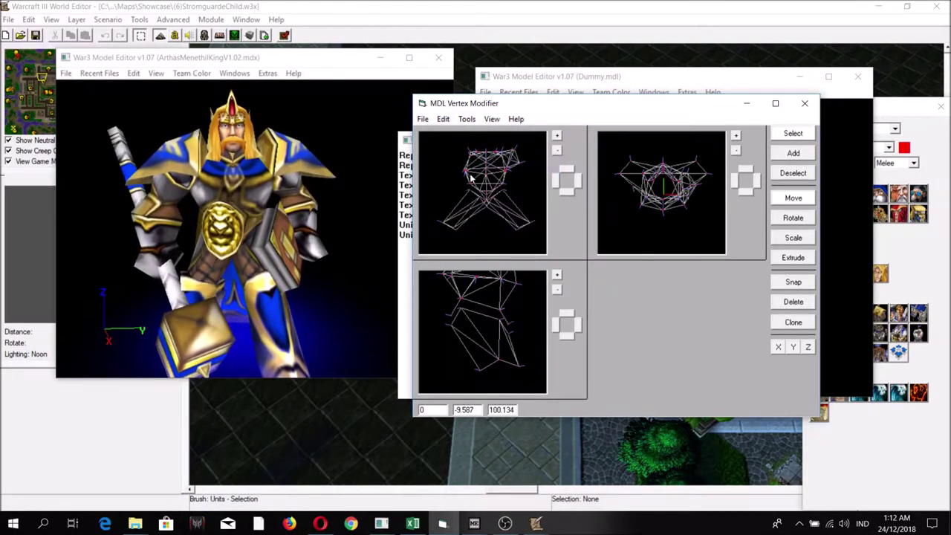
{"action": "left_click", "coordinate": [793, 302]}
Step: Save the isolated waist flaps as a new model file named Dummy2.mdl
{"action": "left_click", "coordinate": [422, 119]}
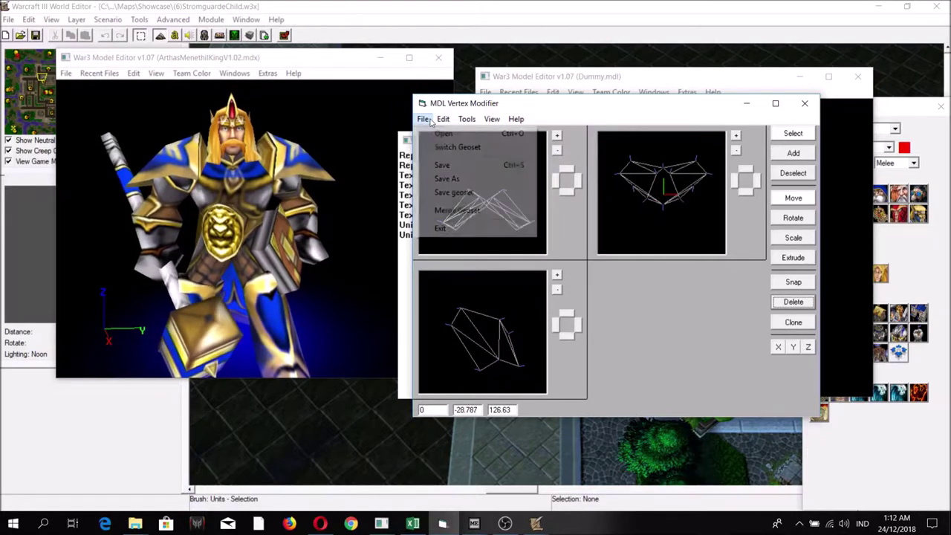
{"action": "left_click", "coordinate": [435, 178]}
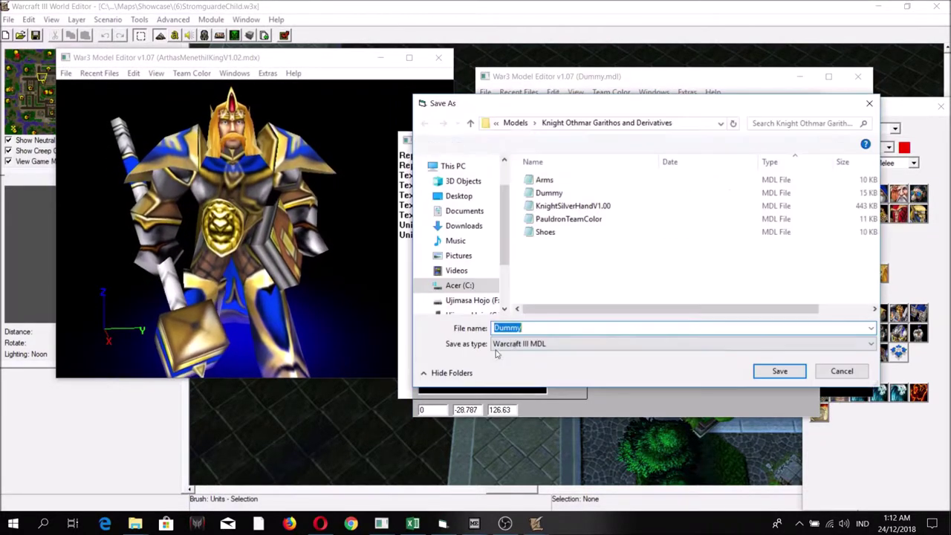
{"action": "left_click", "coordinate": [528, 328]}
{"action": "type", "text": "2.mdl"}
{"action": "left_click", "coordinate": [777, 371]}
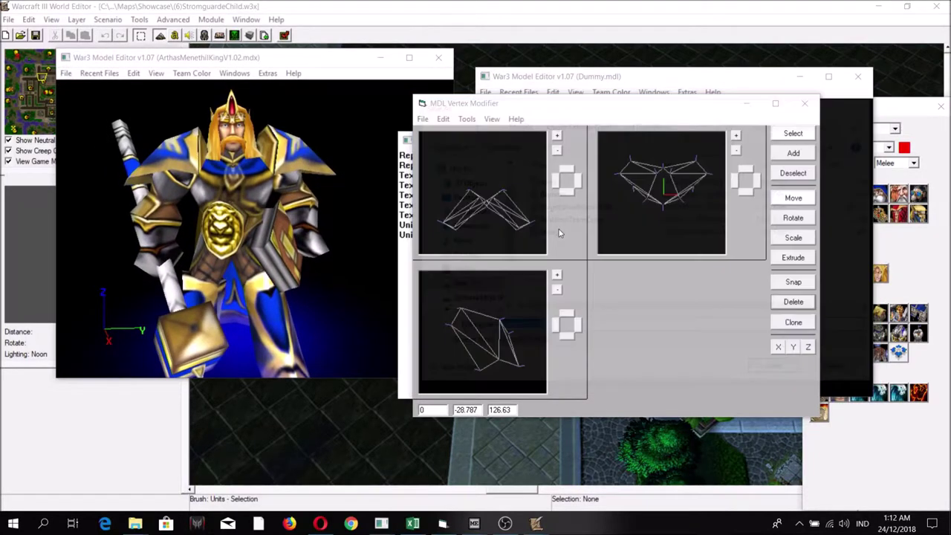
Step: Open the Dummy2 model for further editing
{"action": "left_click", "coordinate": [421, 119]}
{"action": "left_click", "coordinate": [437, 133]}
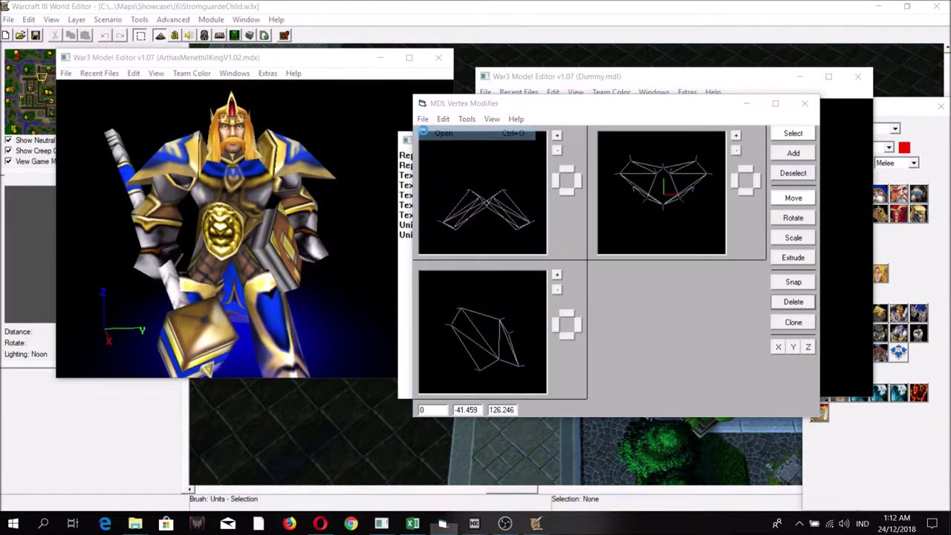
{"action": "left_click", "coordinate": [559, 207]}
{"action": "left_click", "coordinate": [773, 372]}
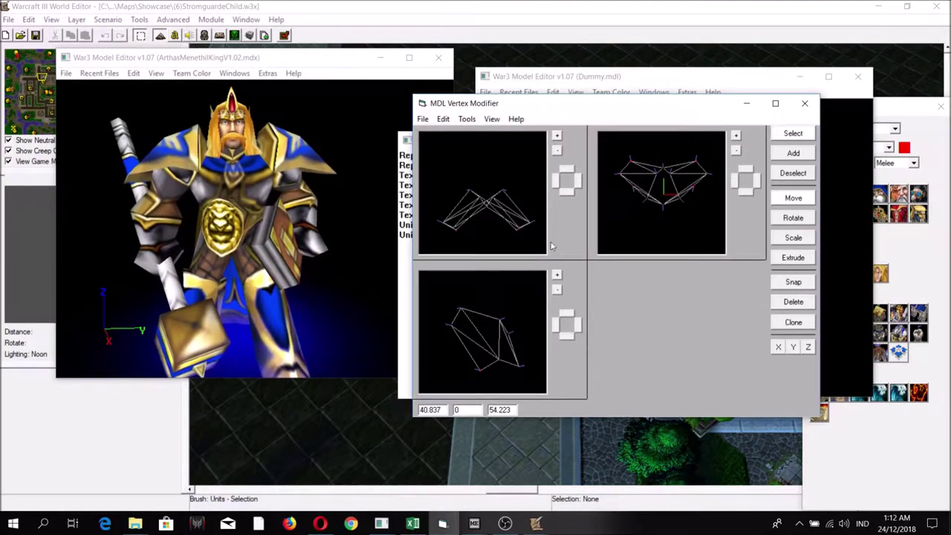
Step: Try to delete the front-side vertices of the waist flaps so only the rear layer is left
{"action": "left_click", "coordinate": [467, 119]}
{"action": "mouse_move", "coordinate": [443, 119]}
{"action": "left_click", "coordinate": [458, 166]}
{"action": "left_click", "coordinate": [785, 139]}
{"action": "left_click", "coordinate": [405, 155]}
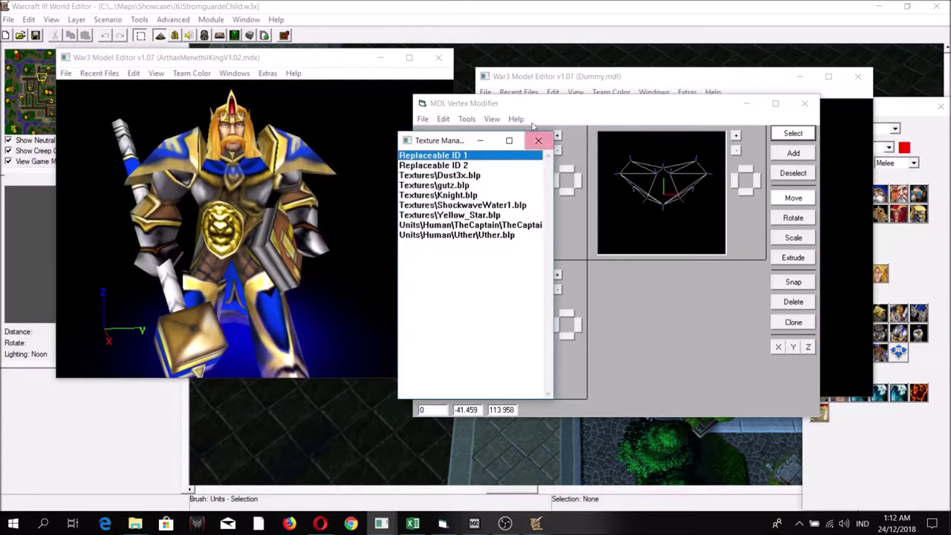
{"action": "left_click", "coordinate": [501, 287]}
{"action": "left_click", "coordinate": [518, 367]}
{"action": "left_click", "coordinate": [472, 119]}
{"action": "left_click", "coordinate": [473, 136]}
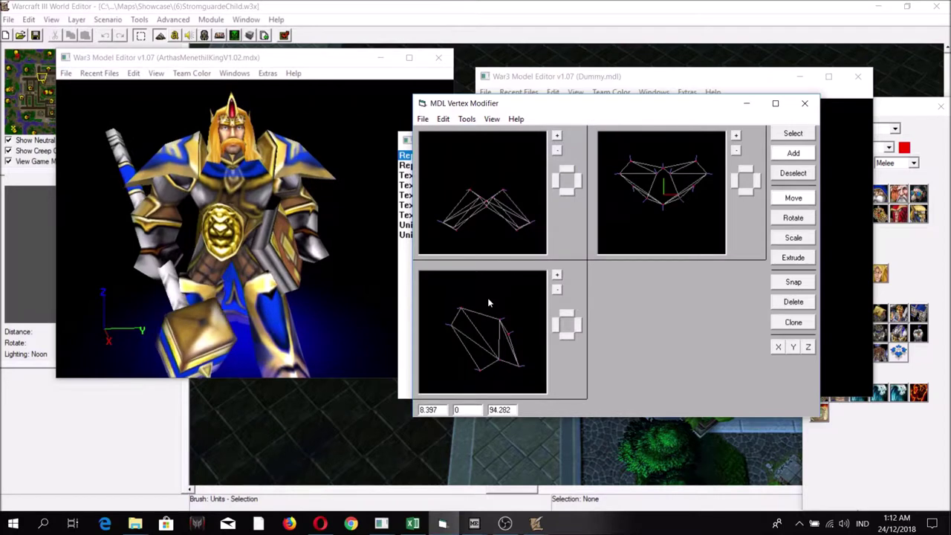
{"action": "left_click", "coordinate": [787, 139]}
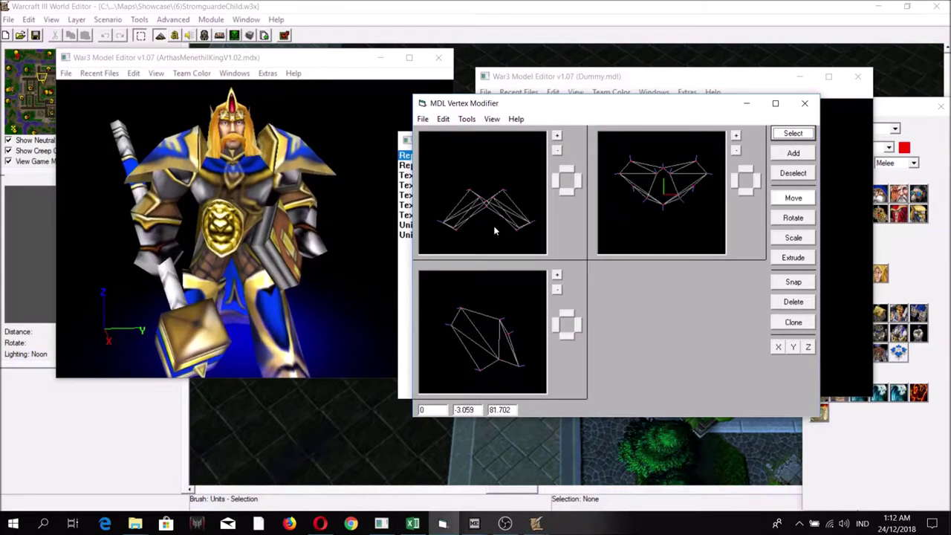
{"action": "left_click_drag", "start_coordinate": [492, 310], "coordinate": [517, 342]}
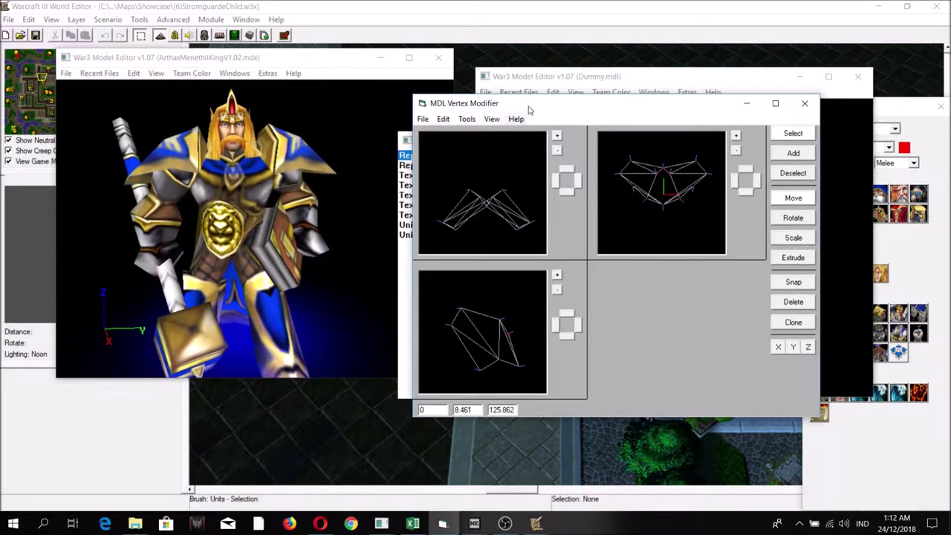
{"action": "left_click_drag", "start_coordinate": [524, 105], "coordinate": [542, 89]}
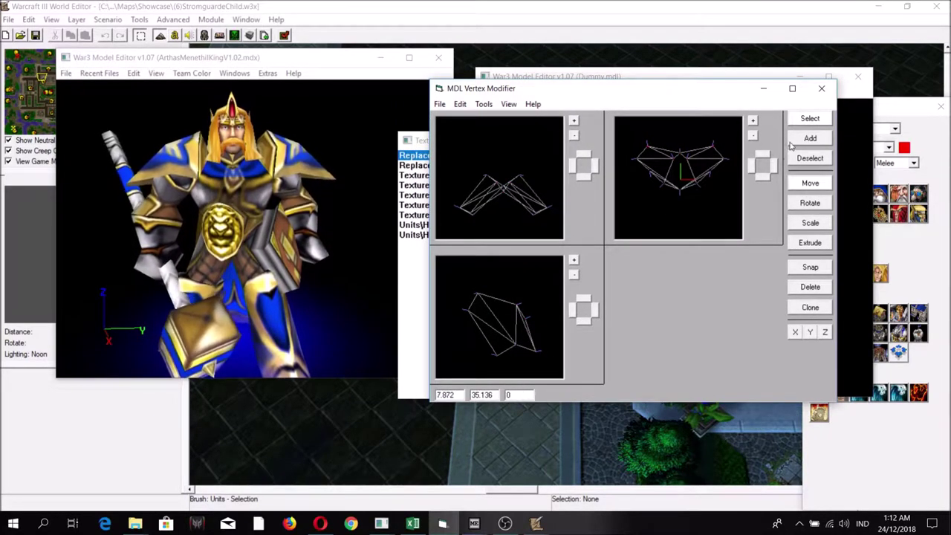
{"action": "left_click", "coordinate": [813, 289]}
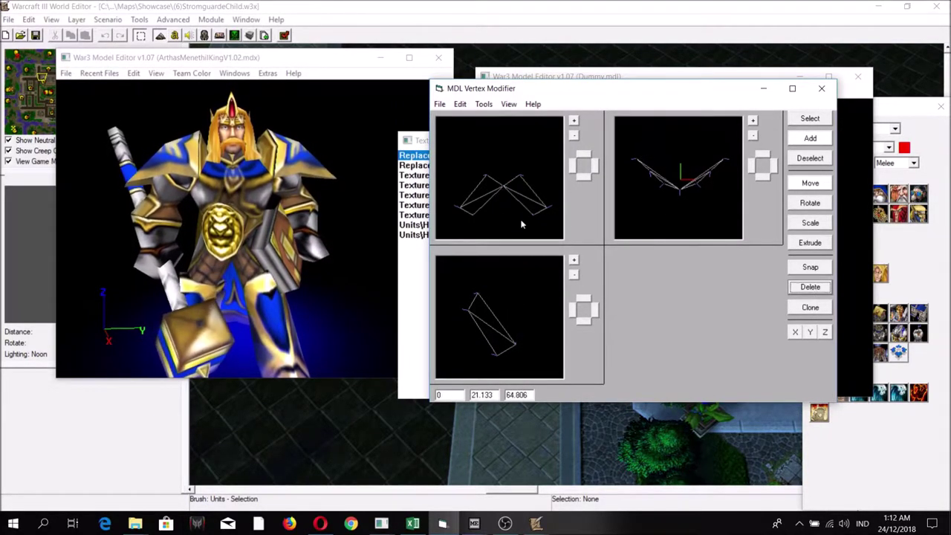
Step: Check the waist flaps in the Dummy preview and reopen Dummy2 to bring back the deleted vertices
{"action": "left_click", "coordinate": [547, 75]}
{"action": "left_click_drag", "start_coordinate": [598, 209], "coordinate": [625, 205]}
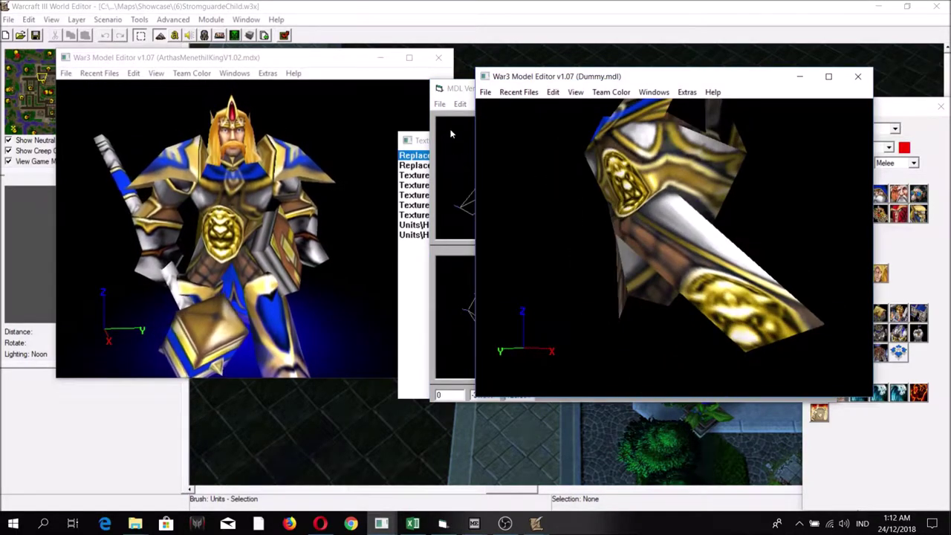
{"action": "left_click", "coordinate": [451, 134]}
{"action": "left_click", "coordinate": [440, 104]}
{"action": "left_click", "coordinate": [491, 195]}
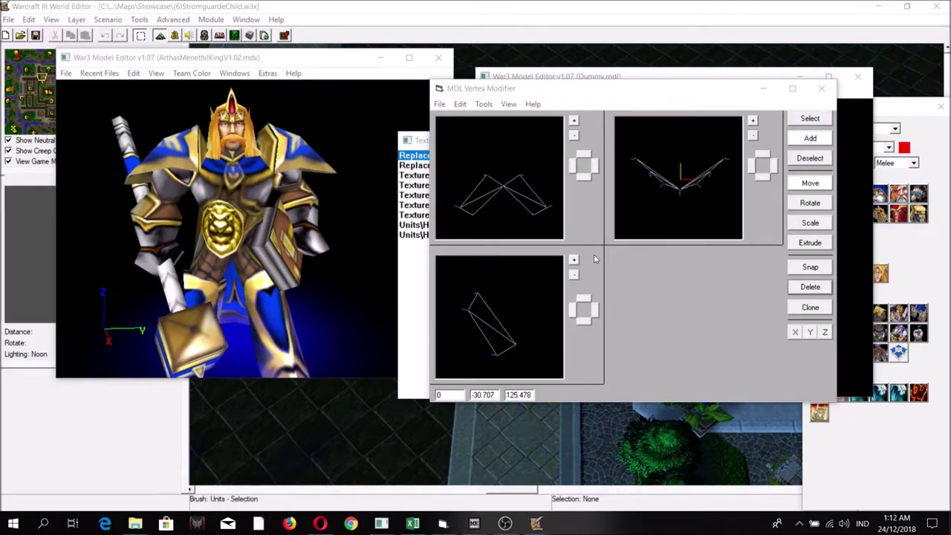
{"action": "left_click", "coordinate": [565, 191]}
{"action": "left_click", "coordinate": [790, 356]}
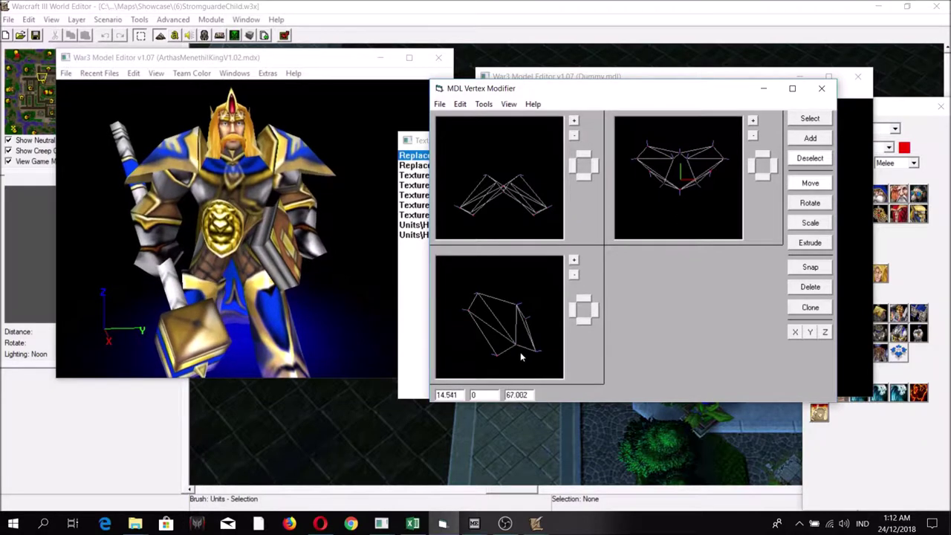
{"action": "left_click", "coordinate": [810, 287]}
{"action": "left_click", "coordinate": [442, 105]}
{"action": "left_click", "coordinate": [455, 149]}
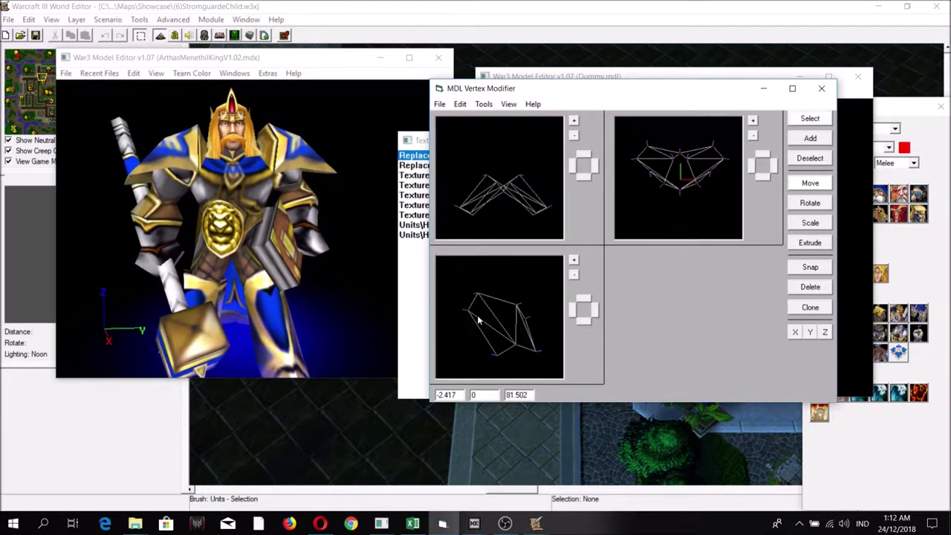
Step: Open the waist flaps' UV map over the Uther texture and try deselecting and shifting vertices along one axis
{"action": "left_click", "coordinate": [484, 104]}
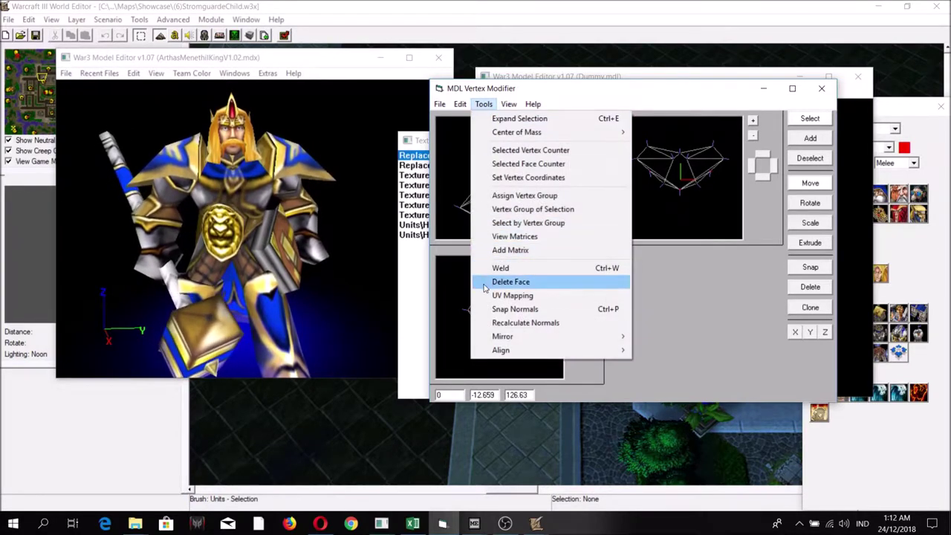
{"action": "left_click", "coordinate": [512, 295]}
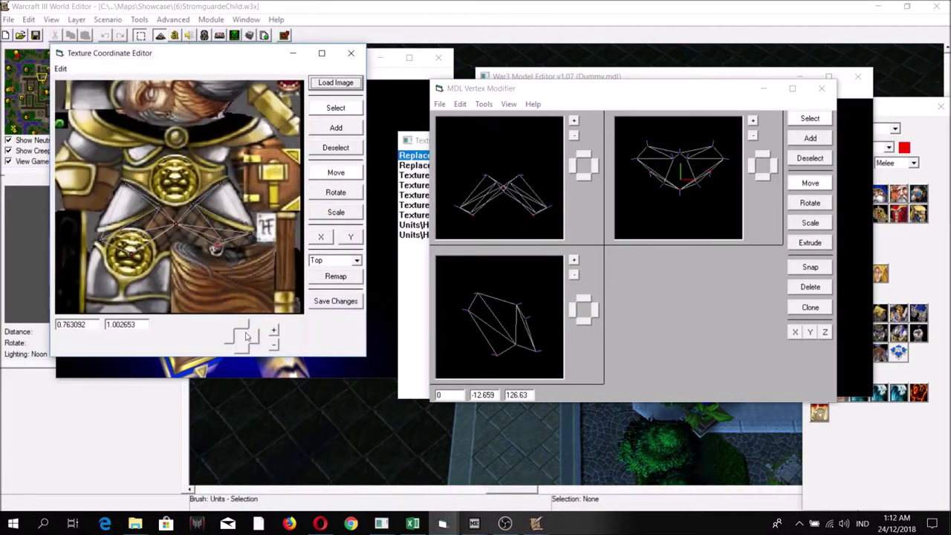
{"action": "left_click", "coordinate": [273, 330]}
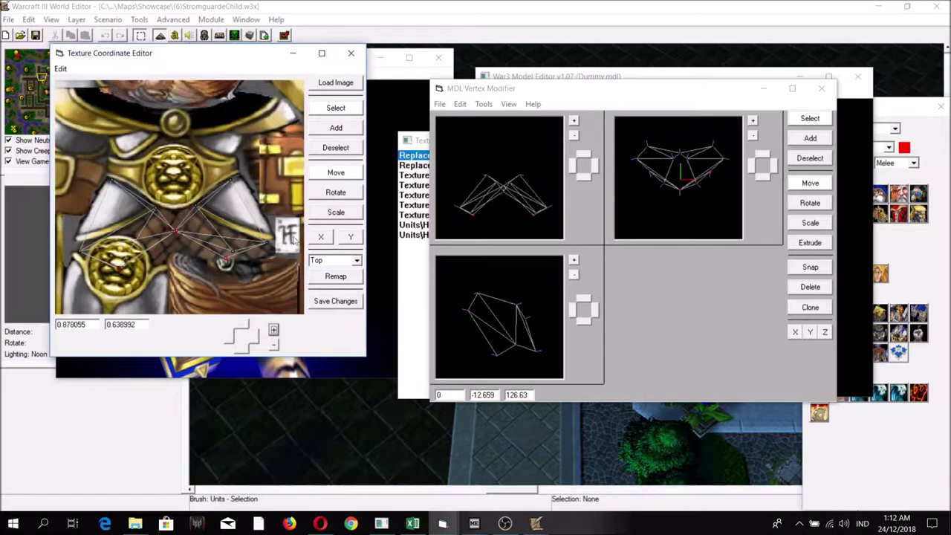
{"action": "left_click", "coordinate": [336, 147]}
{"action": "left_click", "coordinate": [321, 239]}
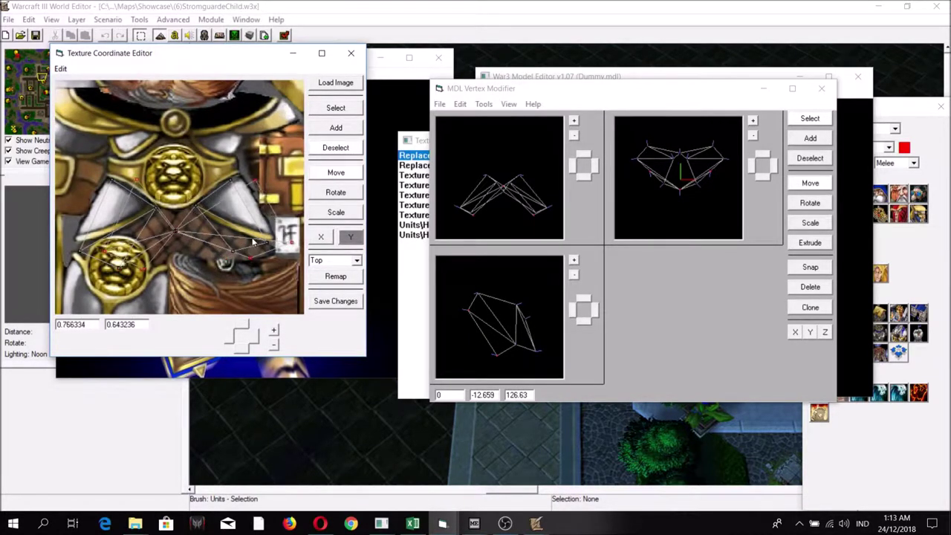
{"action": "left_click", "coordinate": [325, 152]}
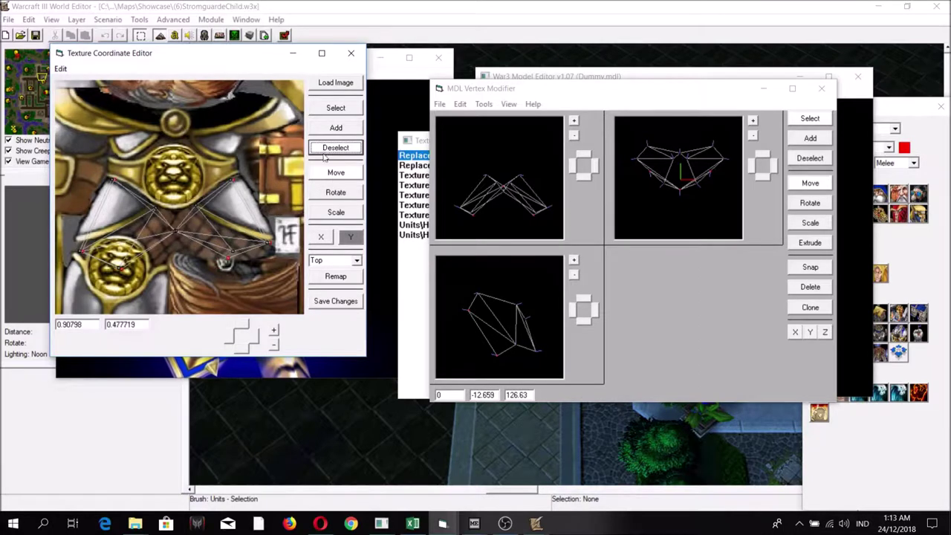
{"action": "left_click_drag", "start_coordinate": [223, 171], "coordinate": [240, 196]}
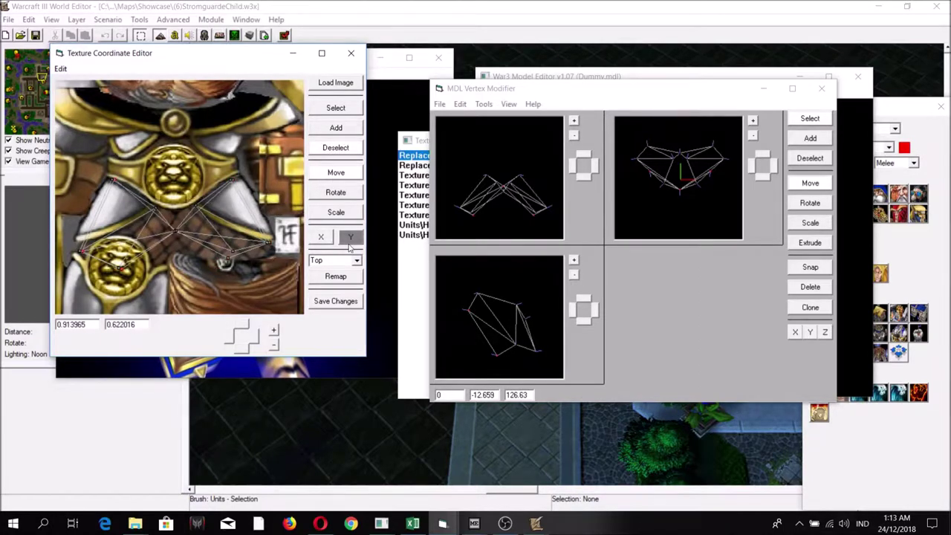
Step: Release the axis restriction, try moving the flaps' lower UV vertices, and close the texture coordinate editor without saving
{"action": "left_click", "coordinate": [350, 244]}
{"action": "left_click", "coordinate": [336, 174]}
{"action": "left_click_drag", "start_coordinate": [161, 263], "coordinate": [251, 279]}
{"action": "left_click", "coordinate": [321, 169]}
{"action": "left_click", "coordinate": [323, 153]}
{"action": "right_click_drag", "start_coordinate": [280, 264], "coordinate": [235, 247]}
{"action": "left_click_drag", "start_coordinate": [255, 231], "coordinate": [251, 245]}
{"action": "left_click", "coordinate": [344, 60]}
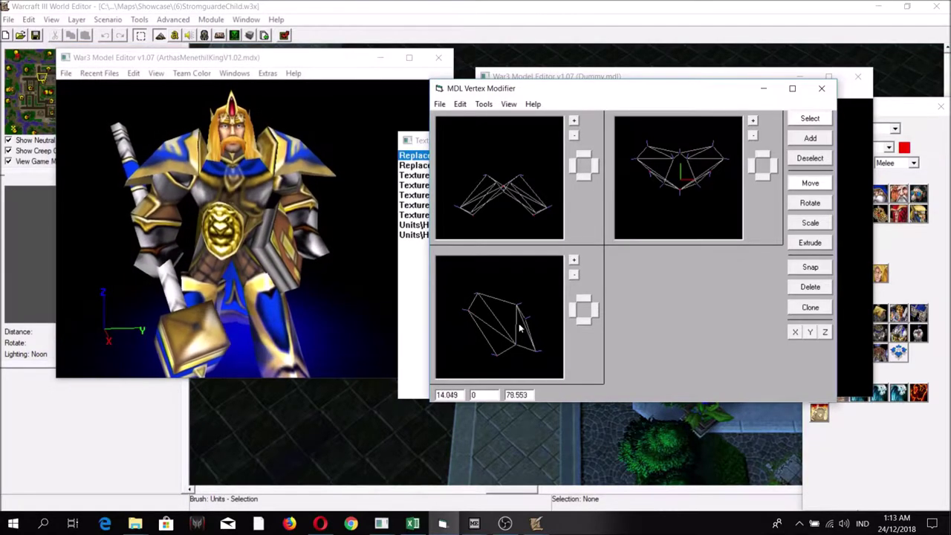
Step: Recheck the flaps' UV mapping and try expanding the vertex selection across the connected flap faces
{"action": "left_click", "coordinate": [484, 104]}
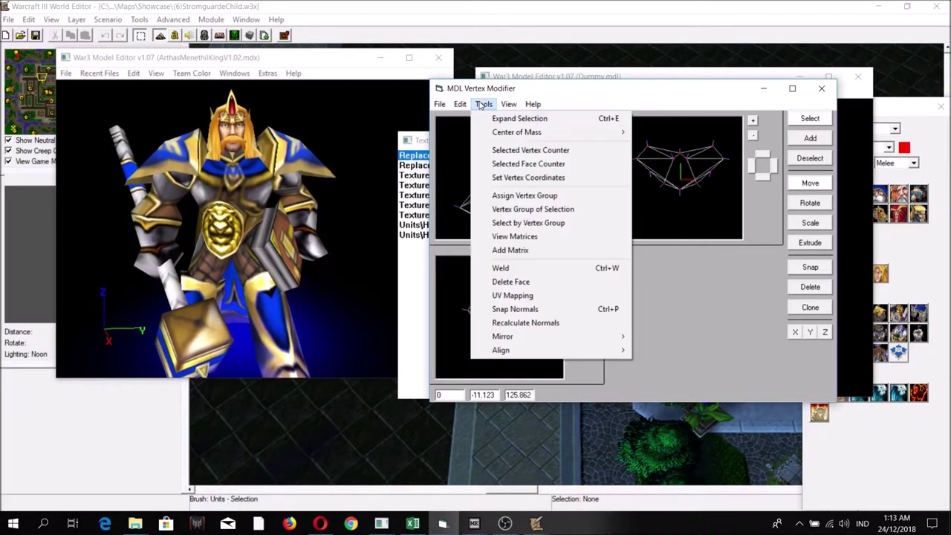
{"action": "left_click", "coordinate": [492, 296]}
{"action": "left_click", "coordinate": [351, 53]}
{"action": "left_click", "coordinate": [440, 104]}
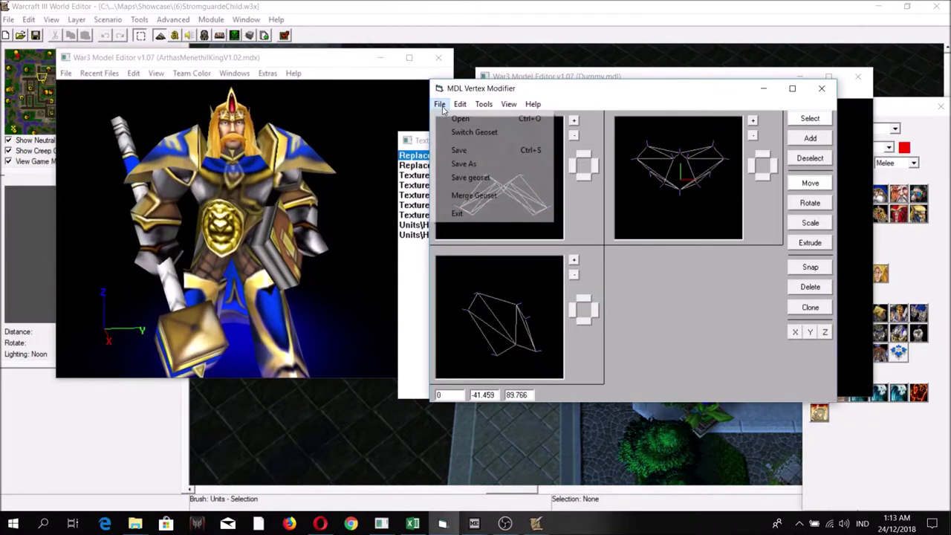
{"action": "left_click", "coordinate": [514, 148]}
{"action": "left_click", "coordinate": [487, 107]}
{"action": "left_click", "coordinate": [489, 120]}
{"action": "left_click", "coordinate": [440, 104]}
{"action": "left_click", "coordinate": [446, 131]}
{"action": "left_click", "coordinate": [482, 108]}
{"action": "left_click", "coordinate": [494, 119]}
{"action": "left_click", "coordinate": [811, 161]}
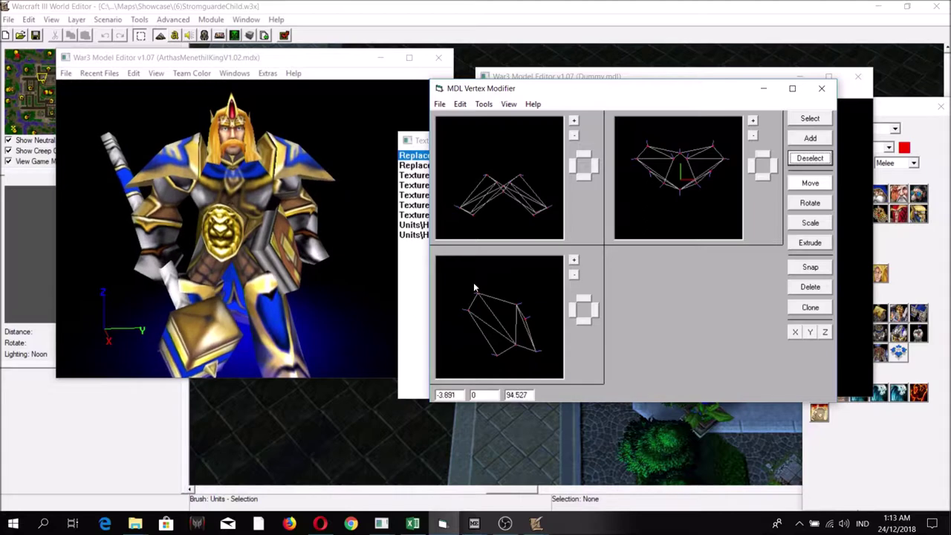
Step: Save the waist flap mesh and reopen Dummy2 in the vertex modifier
{"action": "left_click", "coordinate": [442, 107]}
{"action": "left_click", "coordinate": [444, 150]}
{"action": "left_click", "coordinate": [440, 106]}
{"action": "left_click", "coordinate": [442, 118]}
{"action": "left_click", "coordinate": [460, 118]}
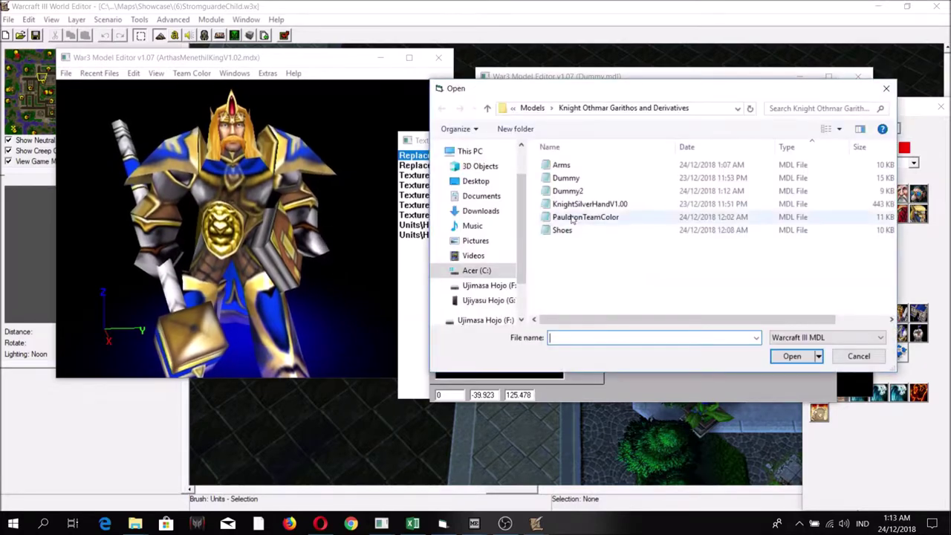
{"action": "left_click", "coordinate": [792, 356]}
Step: Open the waist flaps' UV map over the Uther texture and deselect its central vertex
{"action": "left_click", "coordinate": [826, 120]}
{"action": "left_click", "coordinate": [484, 104]}
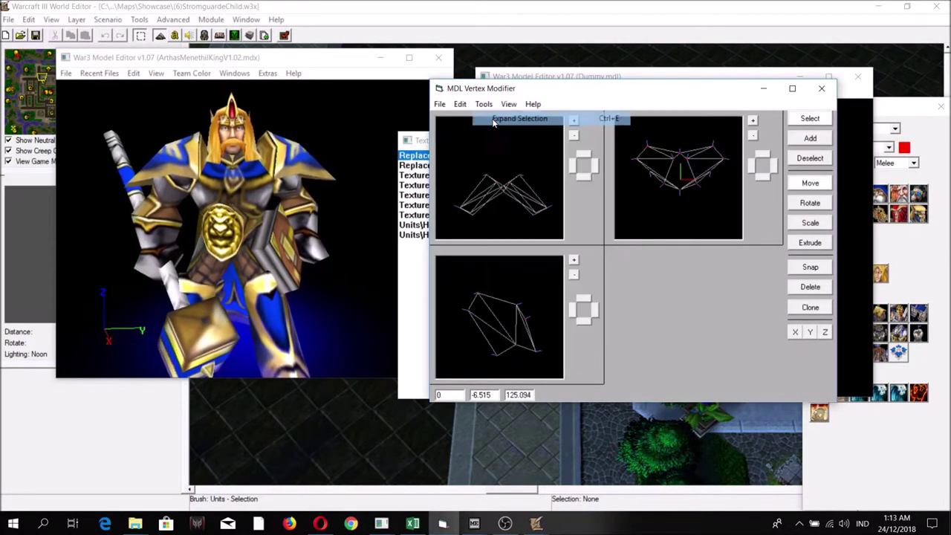
{"action": "left_click", "coordinate": [513, 295]}
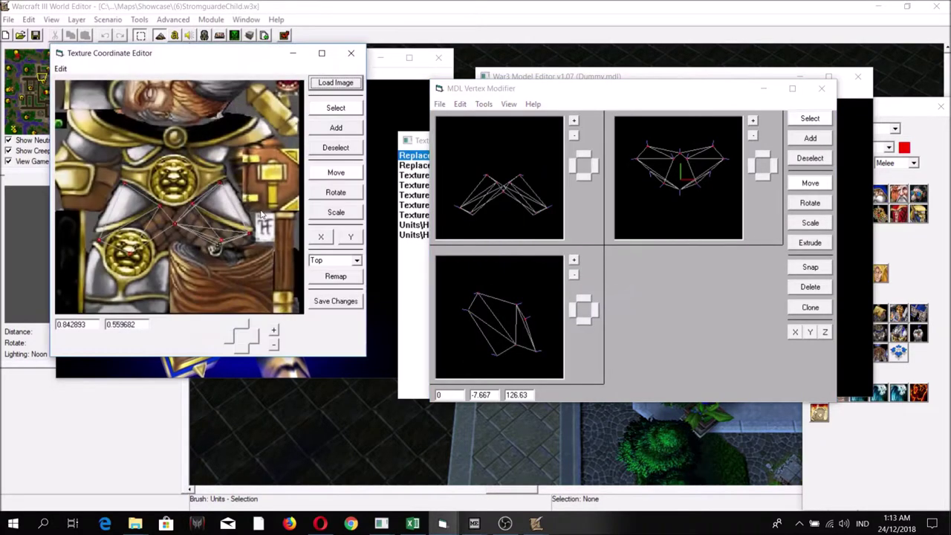
{"action": "left_click", "coordinate": [248, 353]}
{"action": "left_click", "coordinate": [274, 329]}
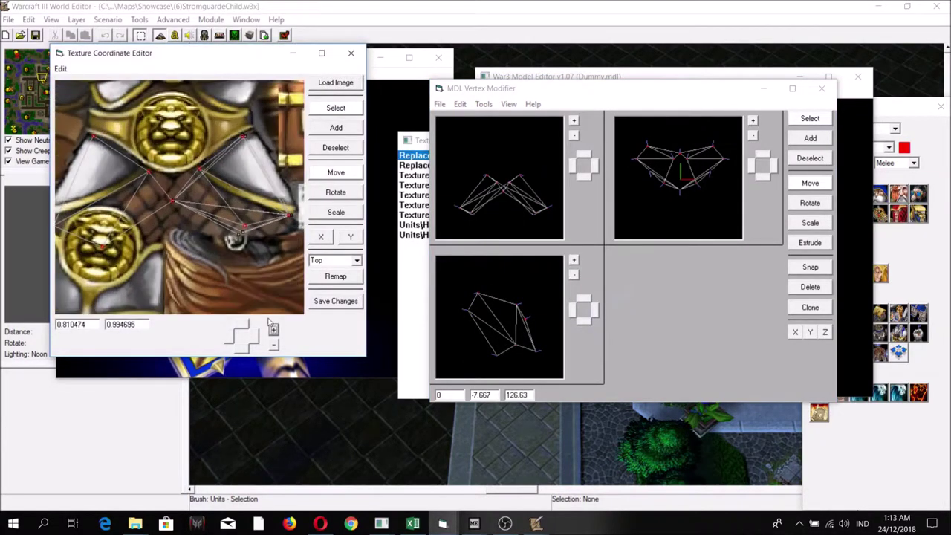
{"action": "left_click", "coordinate": [336, 149]}
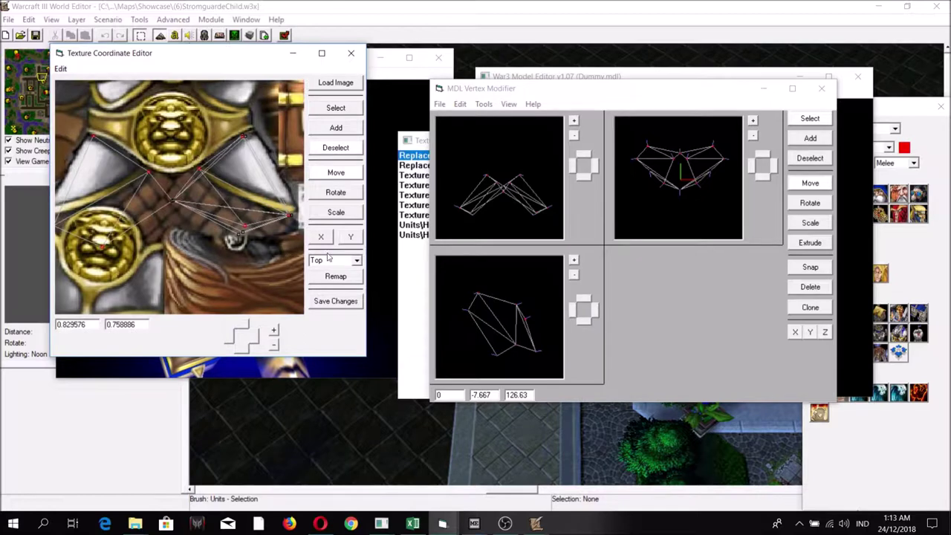
Step: Shift the flaps' UV vertices onto the flap side with the lion emblem and close the texture coordinate editor
{"action": "left_click", "coordinate": [223, 334]}
{"action": "left_click", "coordinate": [223, 335]}
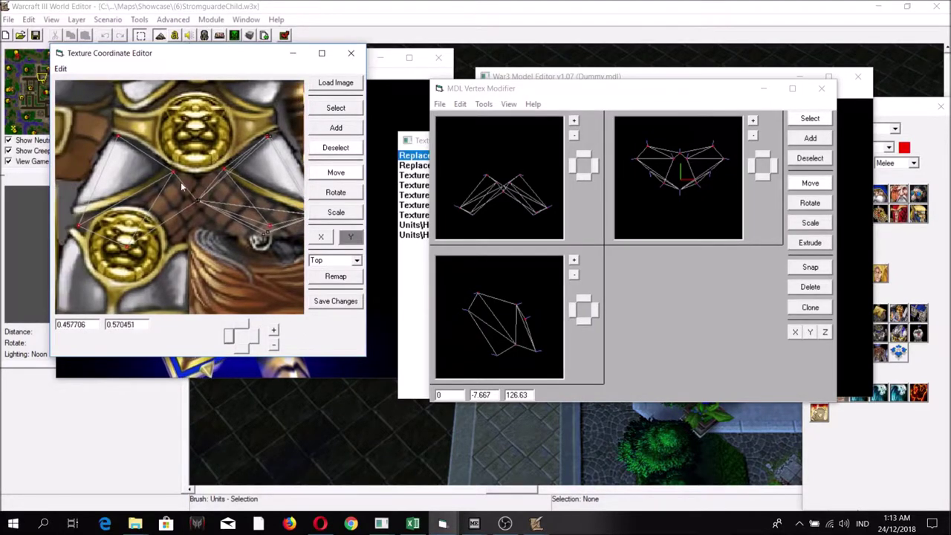
{"action": "right_click_drag", "start_coordinate": [205, 234], "coordinate": [162, 172]}
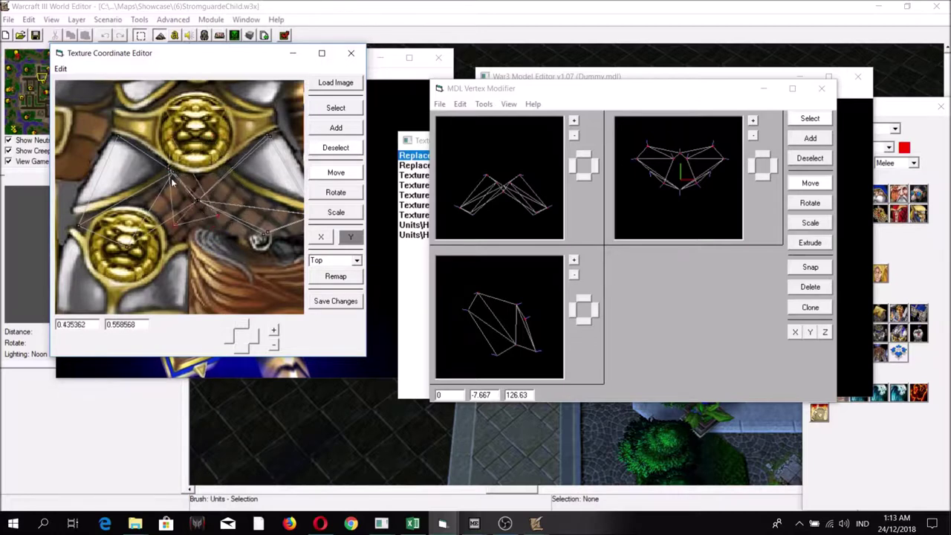
{"action": "right_click_drag", "start_coordinate": [165, 224], "coordinate": [137, 217]}
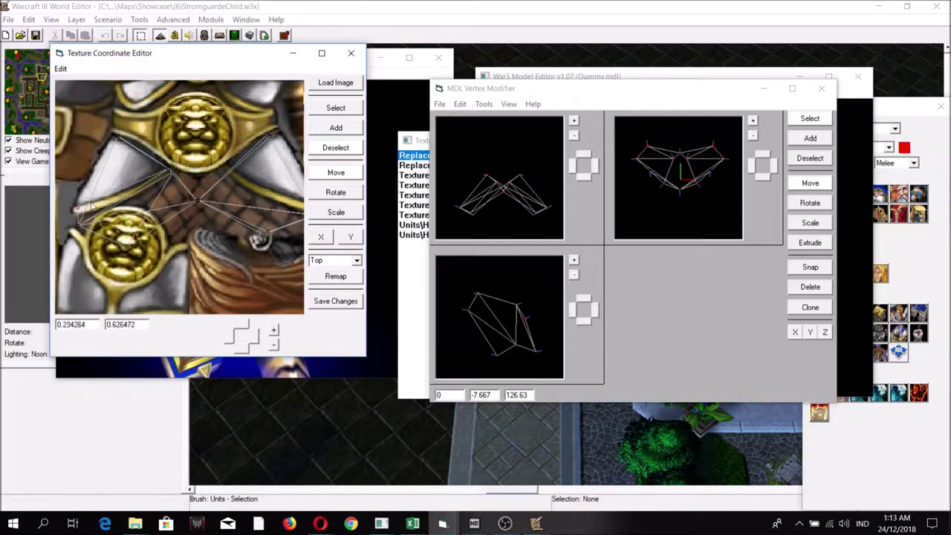
{"action": "right_click_drag", "start_coordinate": [102, 217], "coordinate": [157, 243]}
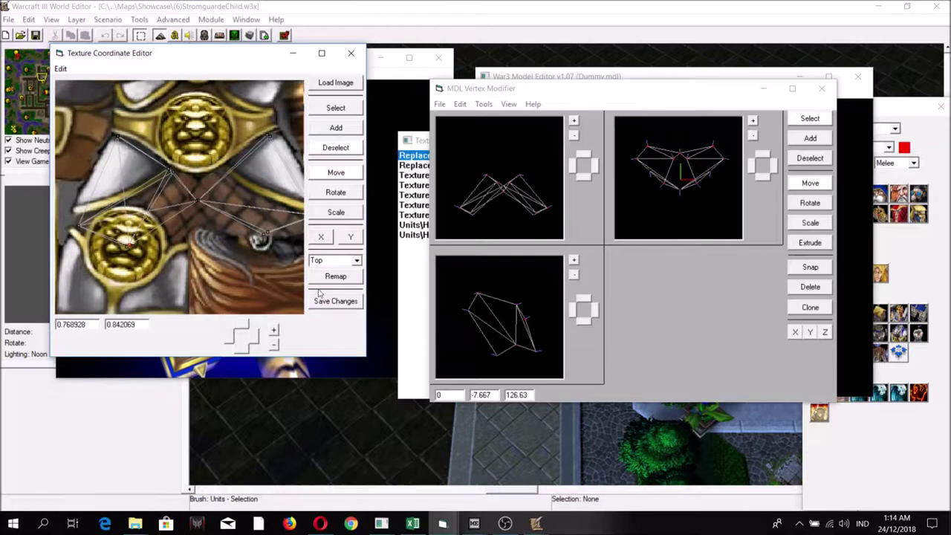
{"action": "left_click", "coordinate": [351, 52]}
Step: Save Dummy2 and load it in the War3 Model Editor to check the flap texture from the front
{"action": "left_click", "coordinate": [440, 104]}
{"action": "left_click", "coordinate": [457, 149]}
{"action": "left_click", "coordinate": [491, 77]}
{"action": "left_click", "coordinate": [486, 93]}
{"action": "left_click", "coordinate": [494, 123]}
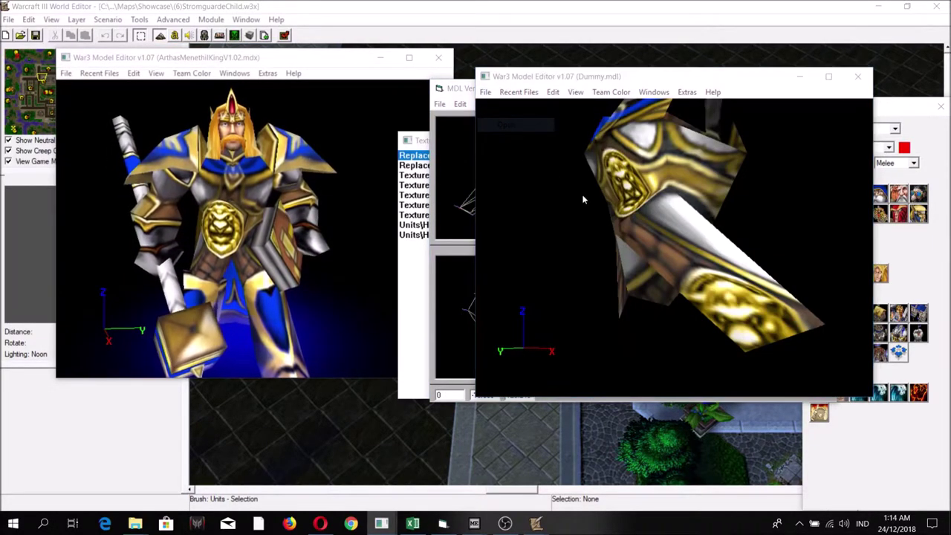
{"action": "left_click", "coordinate": [618, 263]}
{"action": "left_click", "coordinate": [847, 392]}
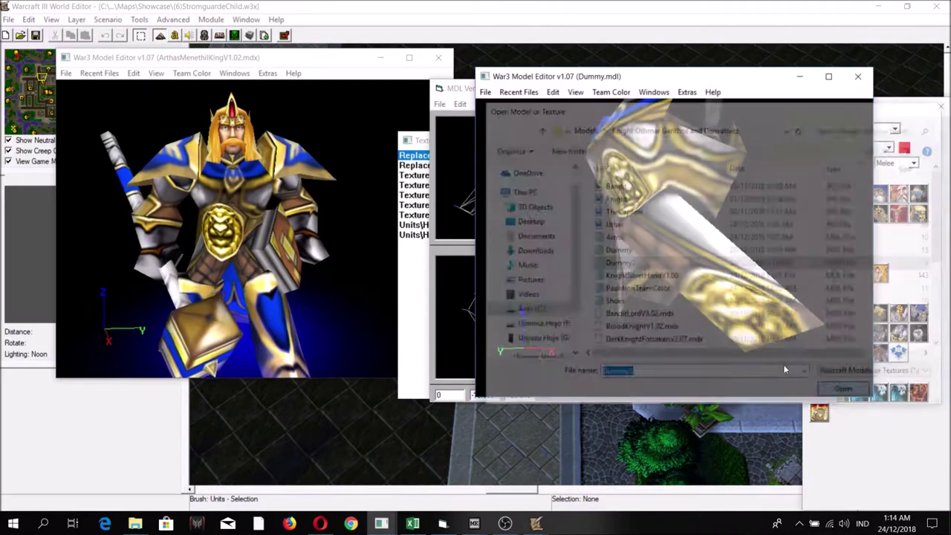
{"action": "left_click_drag", "start_coordinate": [698, 302], "coordinate": [810, 280]}
{"action": "scroll", "coordinate": [741, 288], "scroll_direction": "up", "scroll_amount": 3}
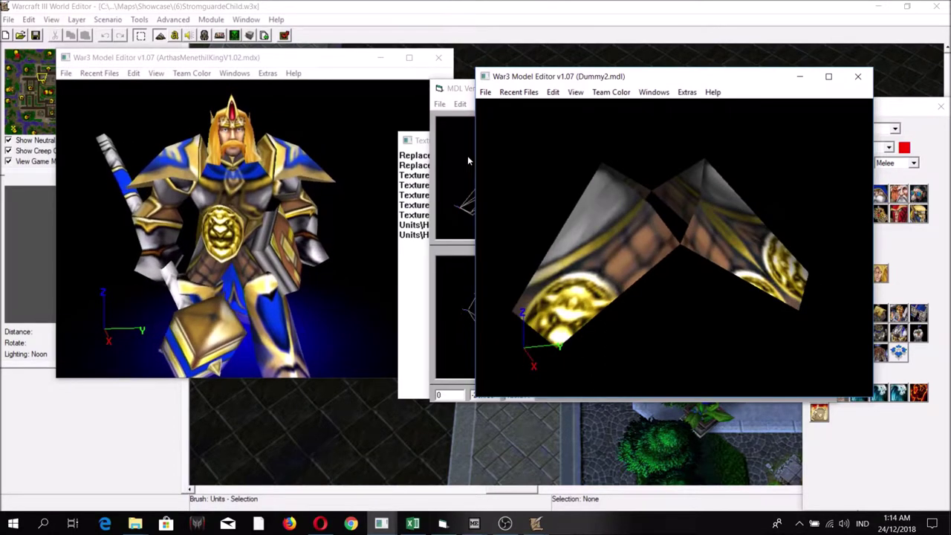
Step: Expand the vertex selection over one flap and adjust its UV vertices around the lower lion emblem
{"action": "left_click", "coordinate": [468, 155]}
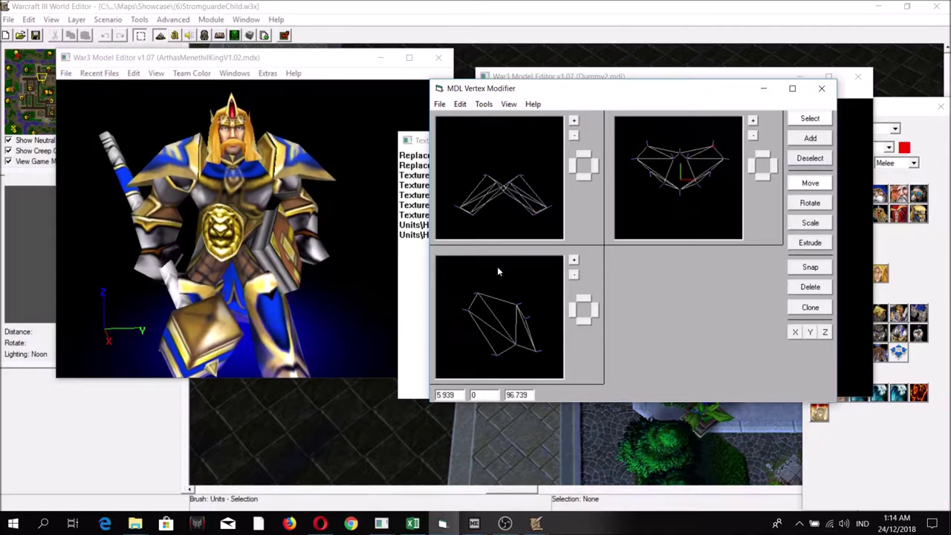
{"action": "left_click", "coordinate": [484, 104]}
{"action": "left_click", "coordinate": [492, 120]}
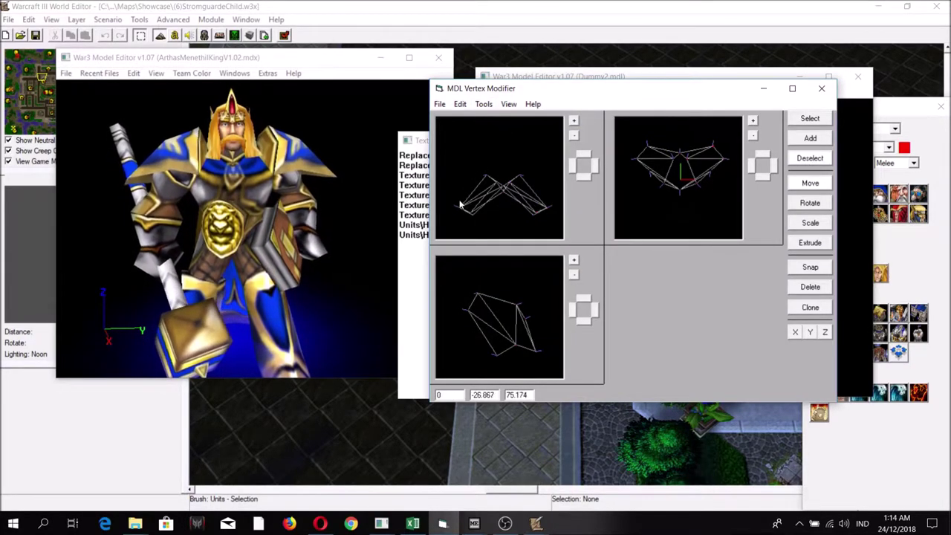
{"action": "left_click", "coordinate": [484, 104]}
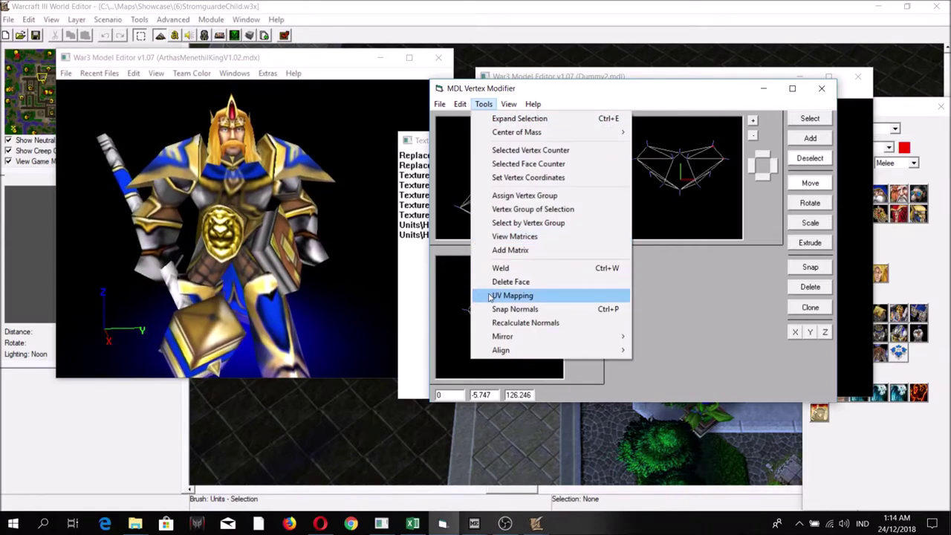
{"action": "left_click", "coordinate": [499, 295]}
{"action": "left_click", "coordinate": [274, 329]}
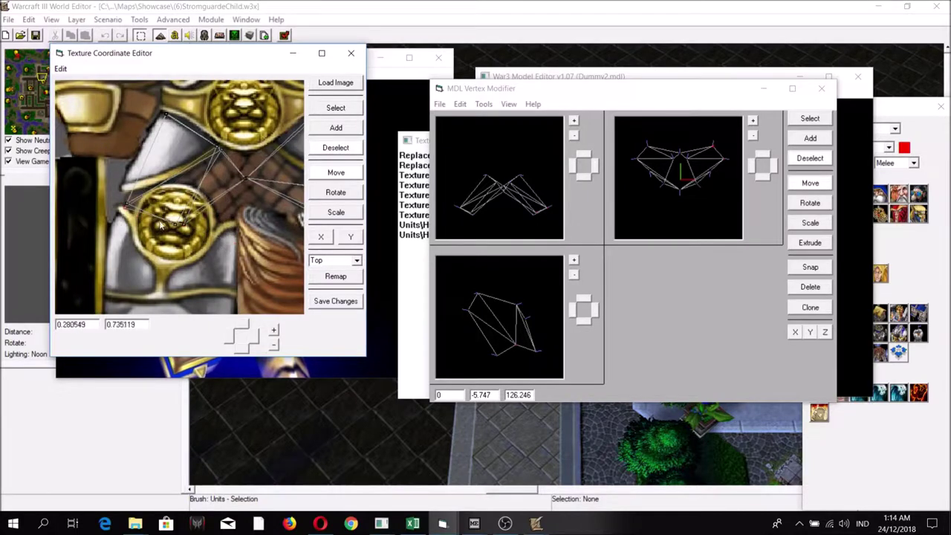
{"action": "left_click", "coordinate": [353, 54]}
Step: Save Dummy2 and reload it in the War3 Model Editor to check the adjusted flaps
{"action": "left_click", "coordinate": [440, 104]}
{"action": "left_click", "coordinate": [457, 148]}
{"action": "left_click", "coordinate": [513, 76]}
{"action": "left_click", "coordinate": [485, 92]}
{"action": "left_click", "coordinate": [505, 121]}
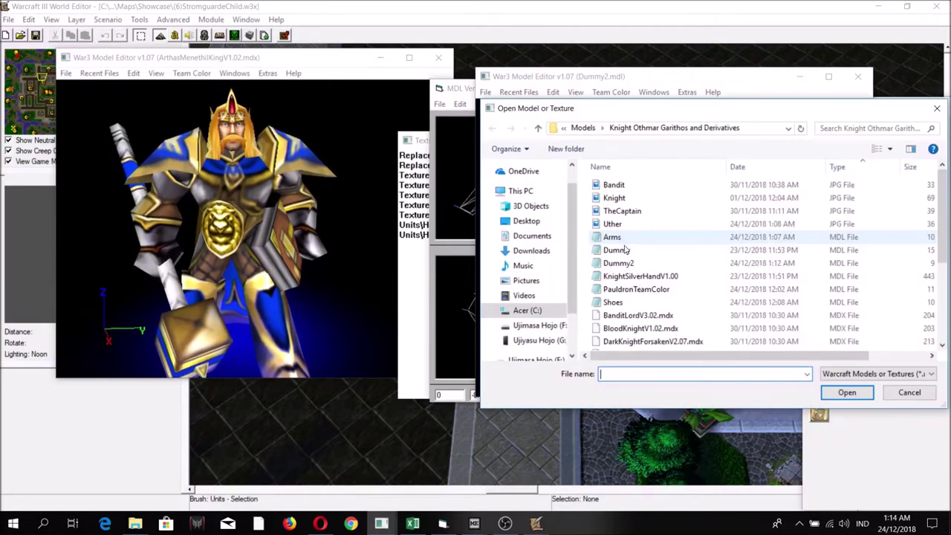
{"action": "left_click", "coordinate": [618, 263]}
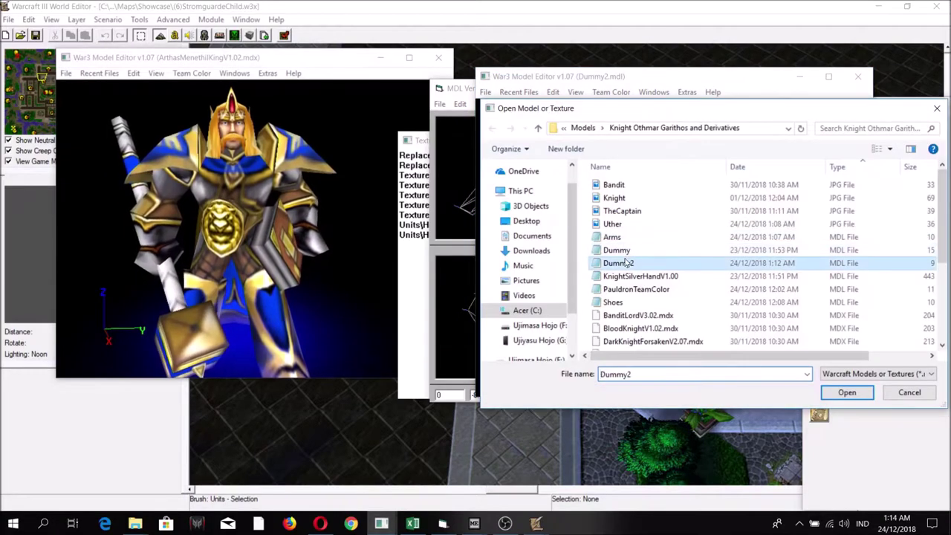
{"action": "left_click", "coordinate": [848, 393]}
{"action": "left_click_drag", "start_coordinate": [714, 293], "coordinate": [802, 290]}
Step: Open Dummy in the vertex modifier and delete its old waist flaps with all connected vertices
{"action": "left_click", "coordinate": [454, 145]}
{"action": "left_click", "coordinate": [439, 104]}
{"action": "left_click", "coordinate": [461, 119]}
{"action": "double_click", "coordinate": [565, 178]}
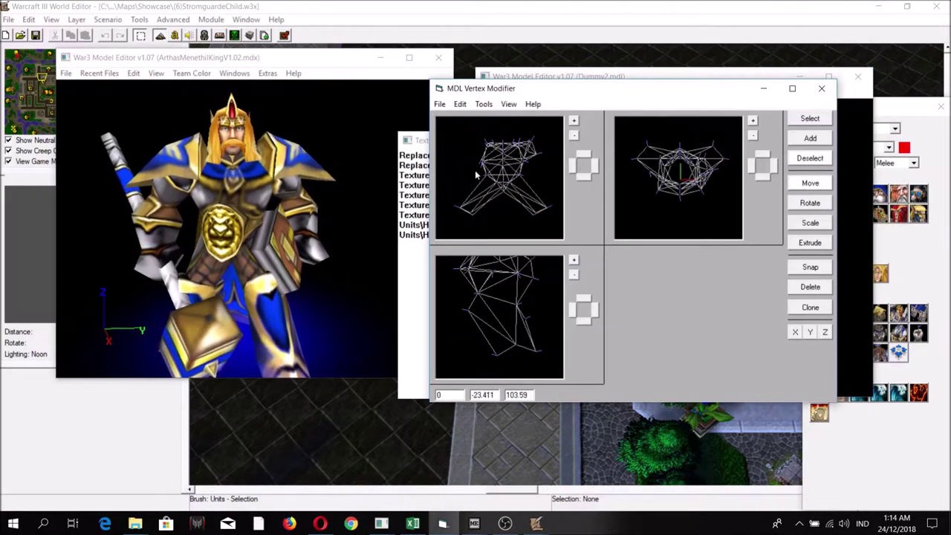
{"action": "left_click", "coordinate": [811, 138]}
{"action": "left_click", "coordinate": [483, 104]}
{"action": "left_click", "coordinate": [492, 118]}
{"action": "right_click_drag", "start_coordinate": [507, 187], "coordinate": [509, 194]}
{"action": "left_click", "coordinate": [809, 288]}
Step: Merge the Dummy2 geoset into Dummy and save the combined mesh
{"action": "left_click", "coordinate": [440, 105]}
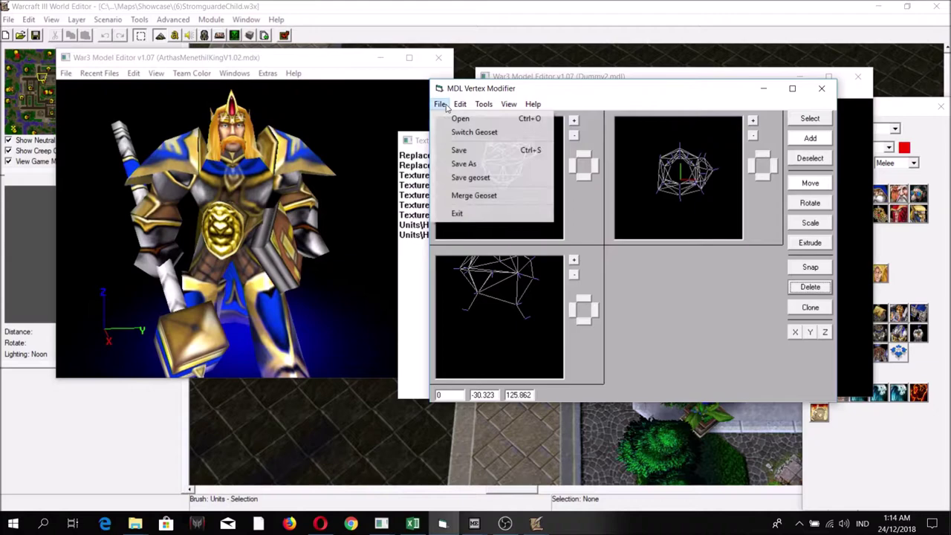
{"action": "left_click", "coordinate": [499, 195]}
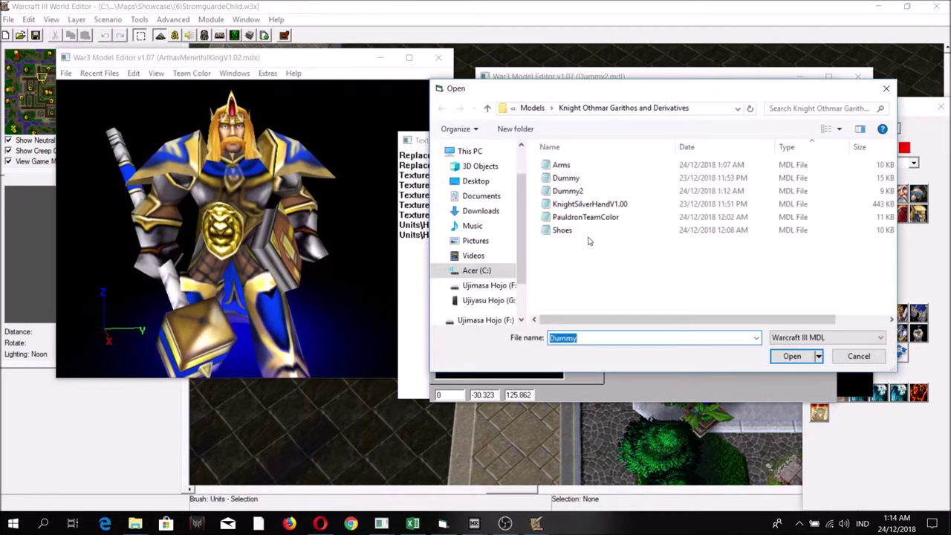
{"action": "left_click", "coordinate": [574, 192]}
{"action": "left_click", "coordinate": [789, 356]}
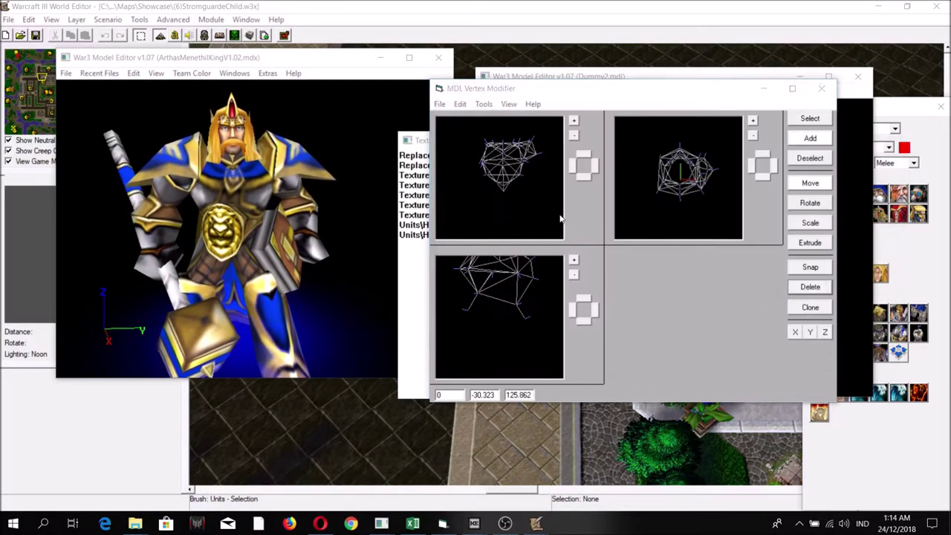
{"action": "left_click", "coordinate": [440, 104]}
{"action": "left_click", "coordinate": [450, 149]}
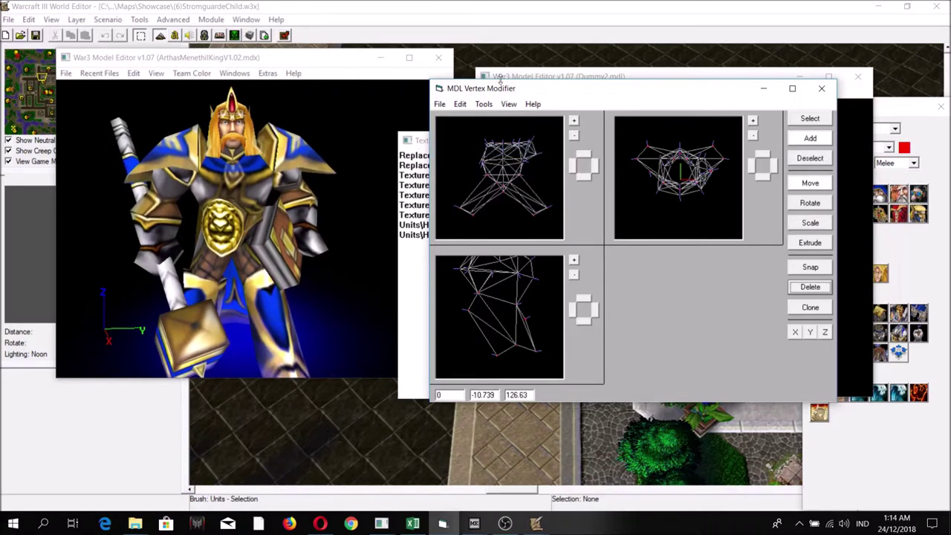
Step: Load Dummy in the War3 Model Editor and inspect the merged waist flaps
{"action": "left_click", "coordinate": [484, 91]}
{"action": "left_click", "coordinate": [491, 124]}
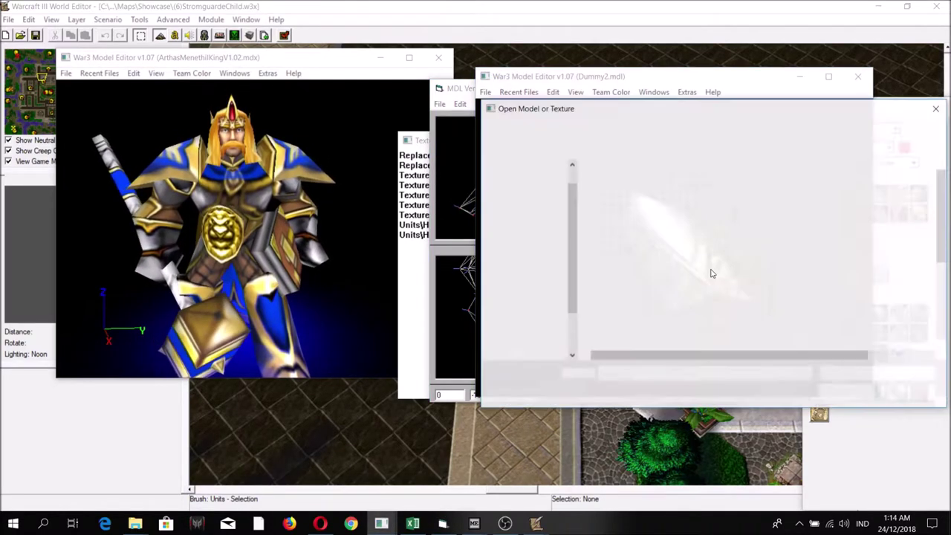
{"action": "double_click", "coordinate": [625, 251]}
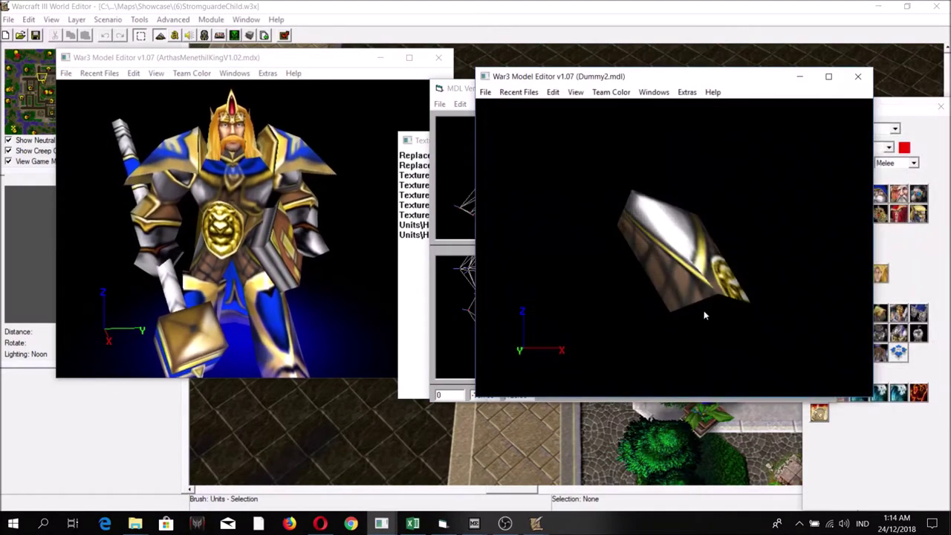
{"action": "left_click_drag", "start_coordinate": [701, 287], "coordinate": [718, 266]}
Step: Open Dummy's UV map and frame the belt and waist flaps over the Uther texture
{"action": "left_click", "coordinate": [466, 134]}
{"action": "left_click", "coordinate": [484, 104]}
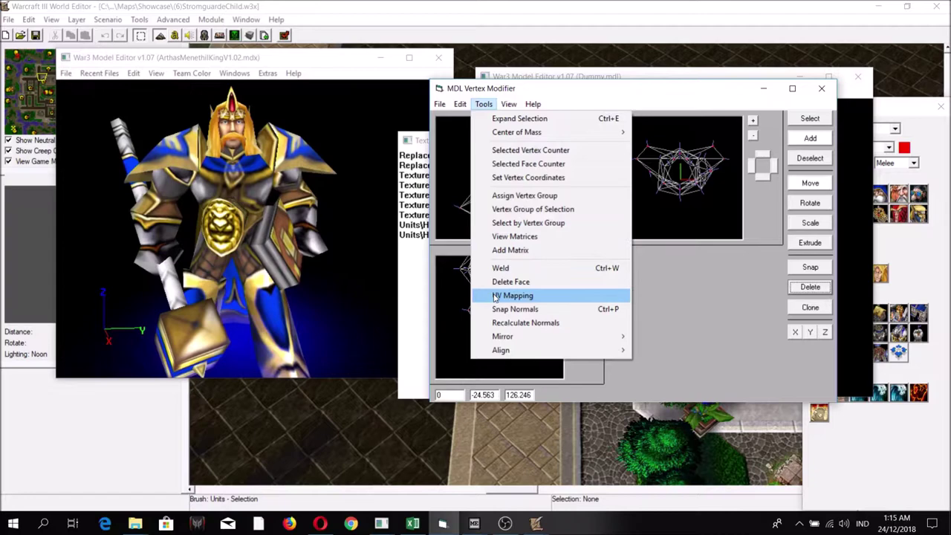
{"action": "left_click", "coordinate": [507, 295]}
{"action": "left_click_drag", "start_coordinate": [239, 342], "coordinate": [257, 334]}
{"action": "left_click", "coordinate": [273, 330]}
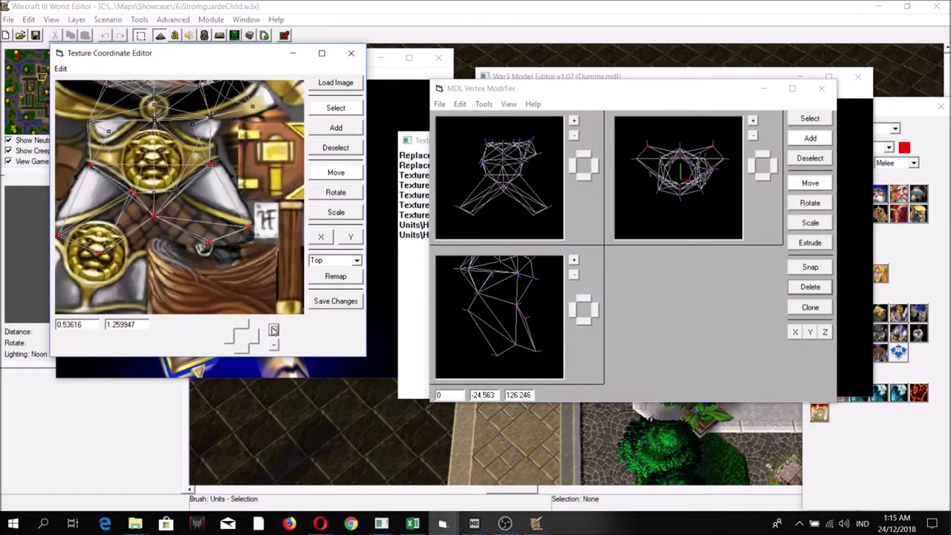
Step: Scale the flaps' overlapping corner UV vertices together and level the row of vertices just beneath the belt's lion emblem
{"action": "left_click", "coordinate": [335, 212]}
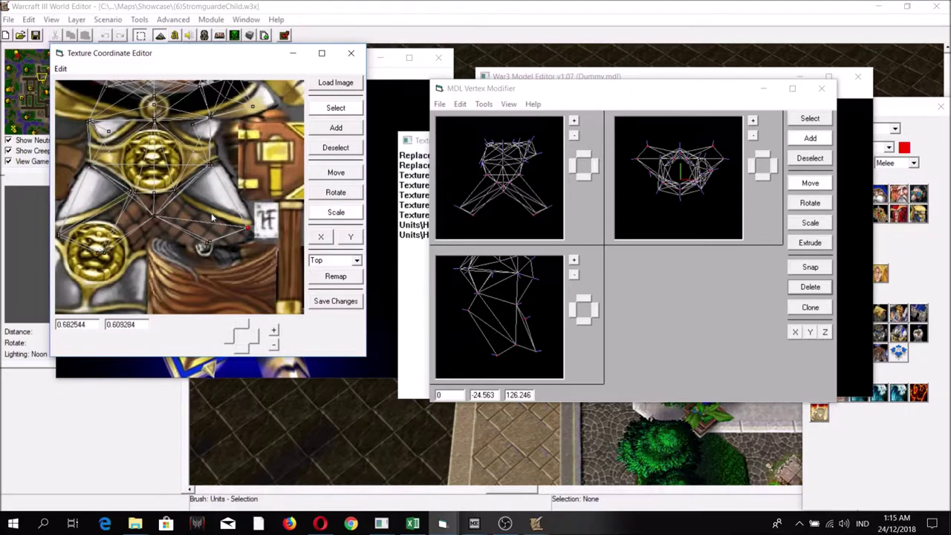
{"action": "left_click_drag", "start_coordinate": [169, 60], "coordinate": [336, 65]}
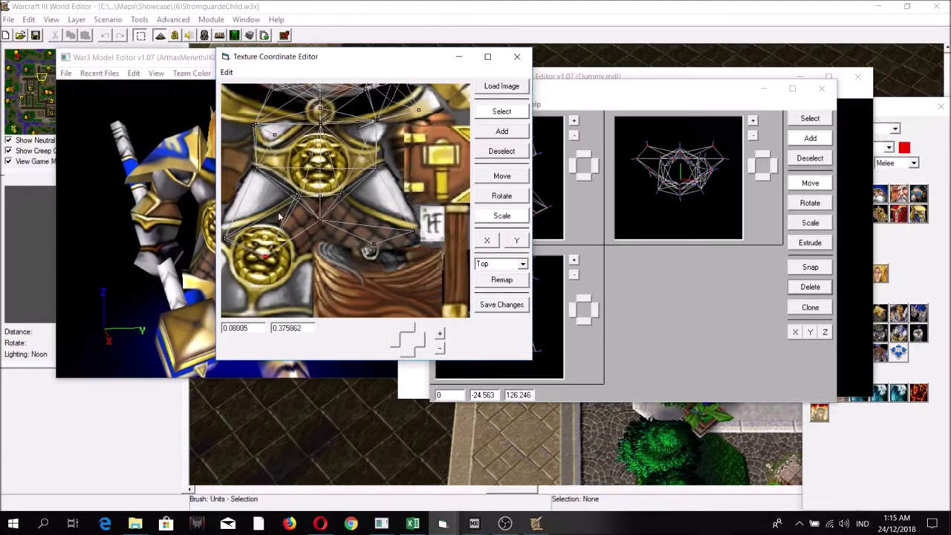
{"action": "left_click", "coordinate": [394, 340]}
{"action": "left_click", "coordinate": [395, 340]}
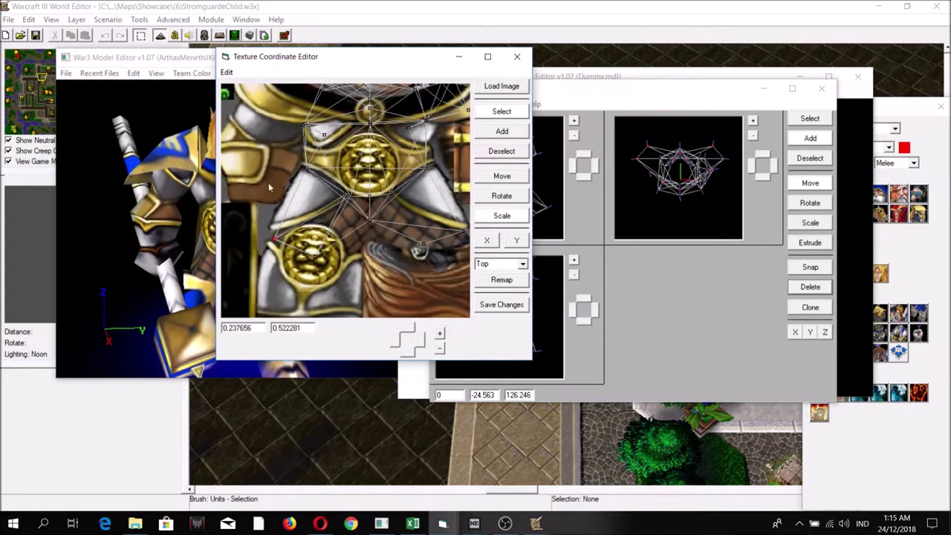
{"action": "mouse_move", "coordinate": [370, 65]}
{"action": "left_mouse_down"}
{"action": "mouse_move", "coordinate": [223, 69]}
{"action": "mouse_move", "coordinate": [384, 78]}
{"action": "left_mouse_up"}
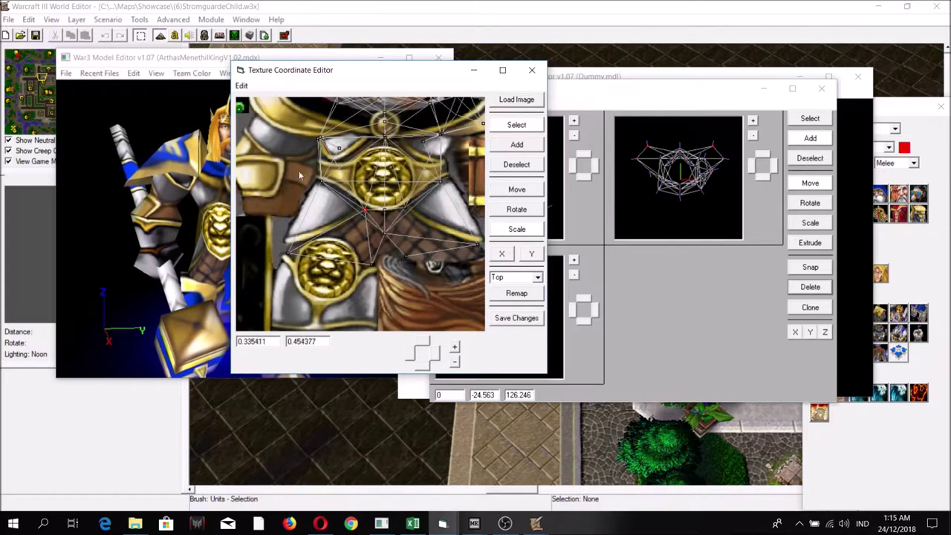
{"action": "left_click", "coordinate": [502, 254]}
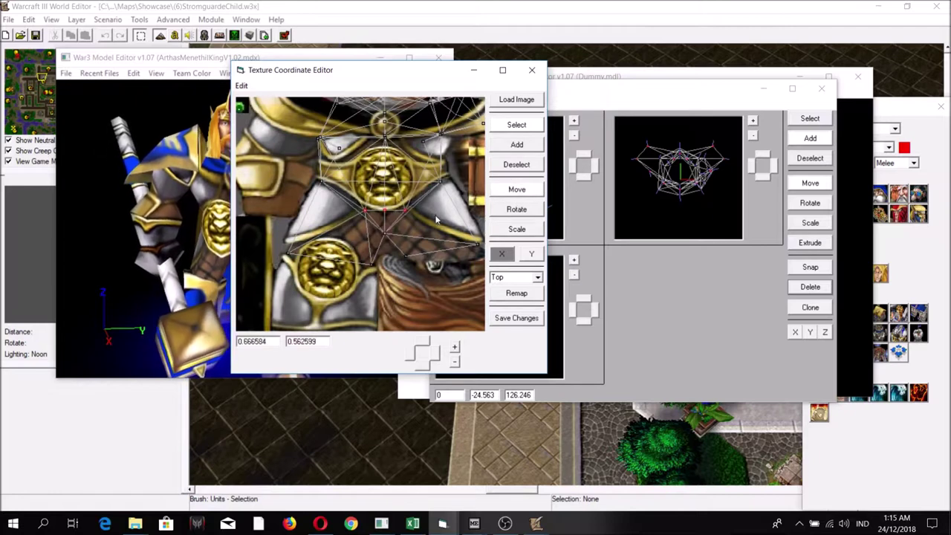
Step: Align the UV vertices down the middle of the belt's lion emblem into a vertical line
{"action": "left_click", "coordinate": [430, 347]}
{"action": "left_click", "coordinate": [424, 343]}
{"action": "left_click", "coordinate": [423, 343]}
{"action": "left_click", "coordinate": [410, 353]}
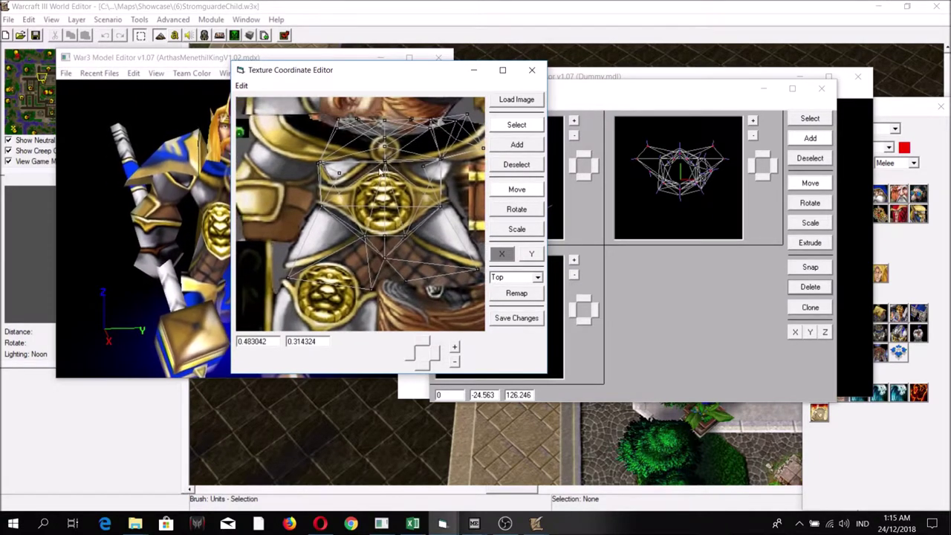
{"action": "left_click", "coordinate": [531, 254]}
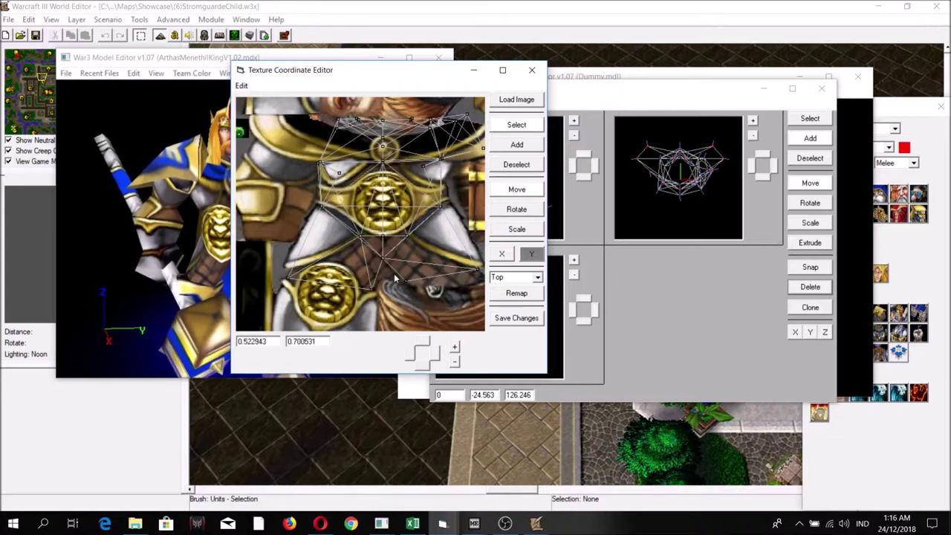
Step: Scale together the overlapping UV vertices at the belt's upper corner, beside the silver plate
{"action": "left_click_drag", "start_coordinate": [422, 367], "coordinate": [422, 340]}
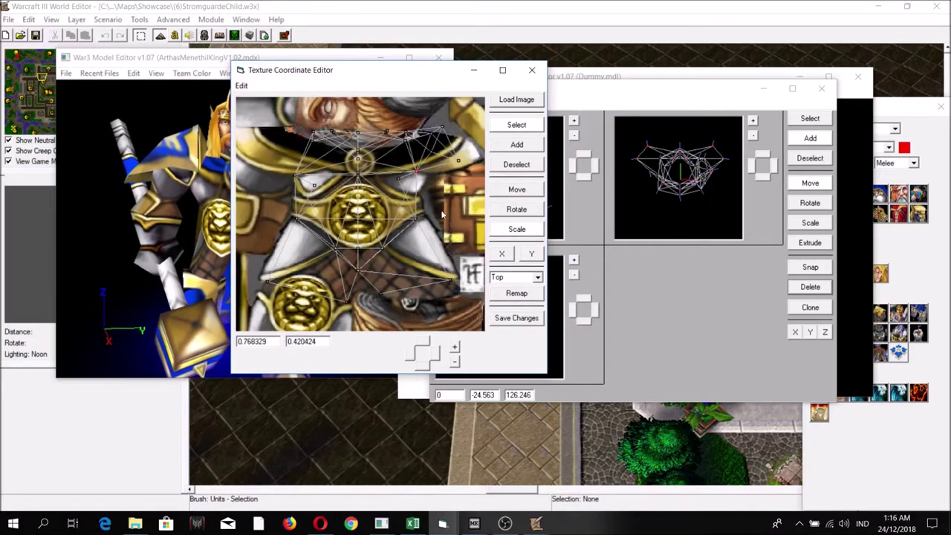
{"action": "left_click", "coordinate": [423, 341]}
{"action": "left_click", "coordinate": [423, 340]}
{"action": "left_click", "coordinate": [454, 346]}
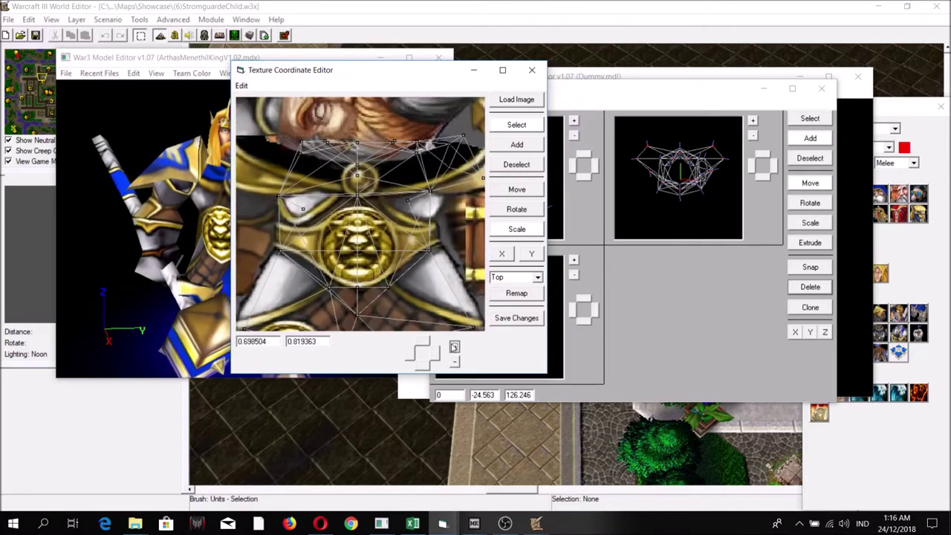
{"action": "left_click", "coordinate": [454, 346]}
{"action": "left_click", "coordinate": [515, 188]}
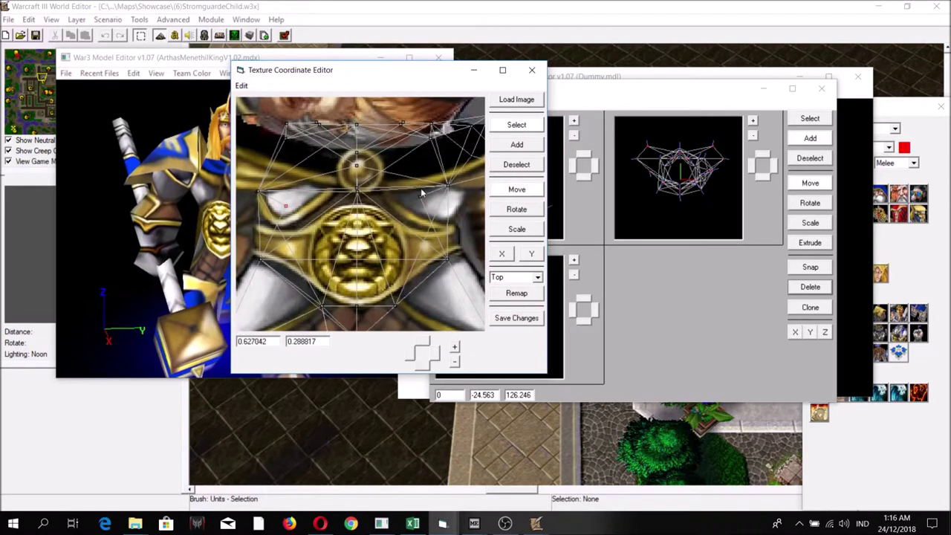
Step: Move the outermost UV vertices outward along the gold-trimmed band above the belt and scale the overlapping ones together
{"action": "left_click_drag", "start_coordinate": [445, 359], "coordinate": [421, 343]}
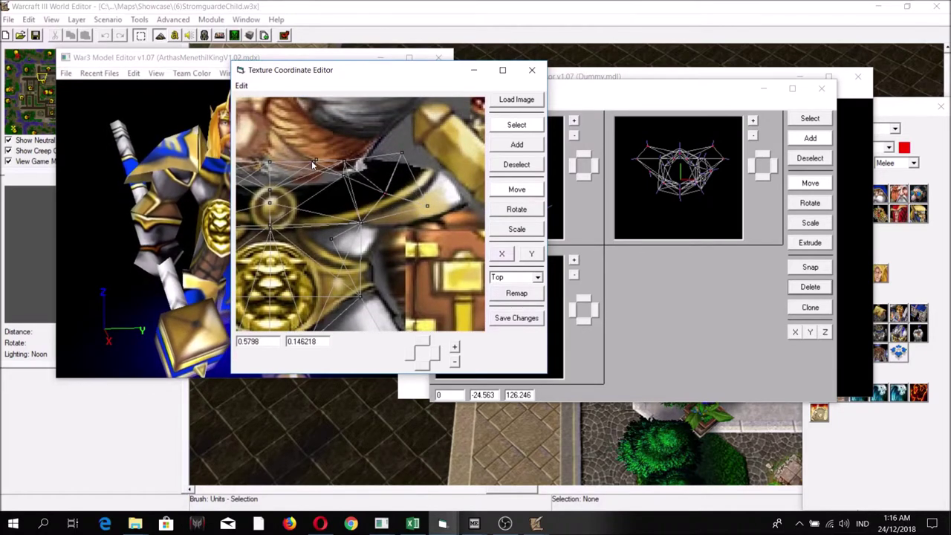
{"action": "right_click_drag", "start_coordinate": [355, 197], "coordinate": [361, 206]}
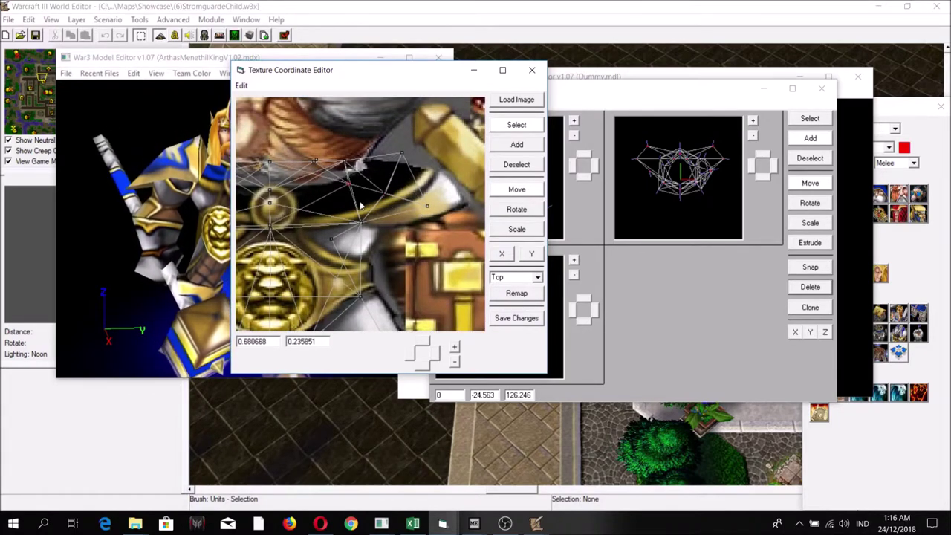
{"action": "left_click_drag", "start_coordinate": [418, 198], "coordinate": [436, 223]}
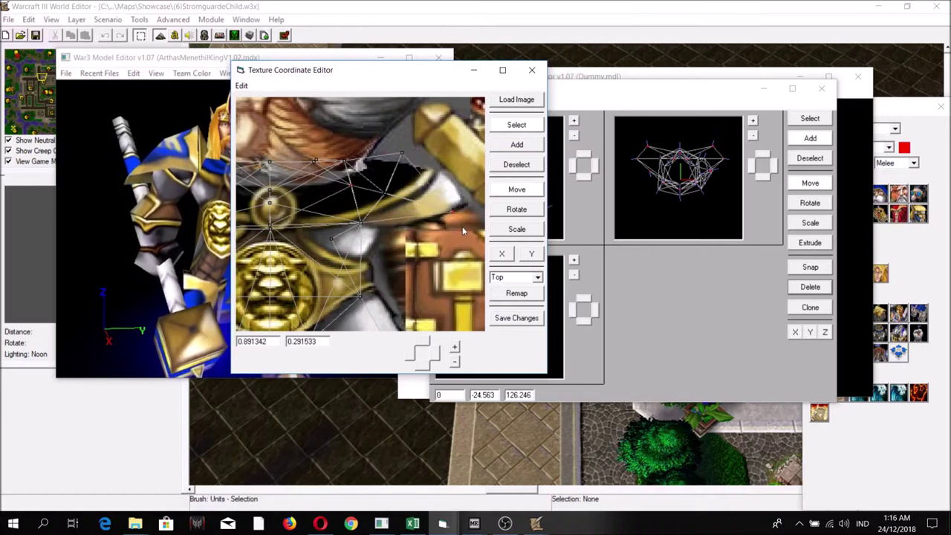
{"action": "left_click_drag", "start_coordinate": [404, 166], "coordinate": [426, 186]}
{"action": "right_click_drag", "start_coordinate": [426, 186], "coordinate": [443, 210]}
{"action": "left_click_drag", "start_coordinate": [437, 195], "coordinate": [365, 199]}
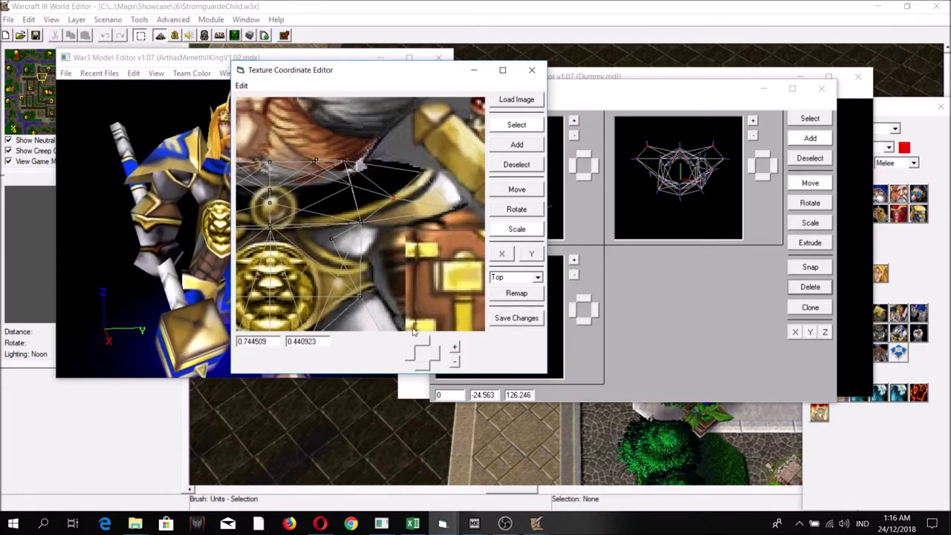
Step: Scale together the overlapping UV vertices just above the lion emblem and at the adjacent upper corner of the belt
{"action": "left_click", "coordinate": [410, 353]}
{"action": "left_click", "coordinate": [411, 353]}
{"action": "left_click", "coordinate": [410, 353]}
{"action": "left_click", "coordinate": [453, 347]}
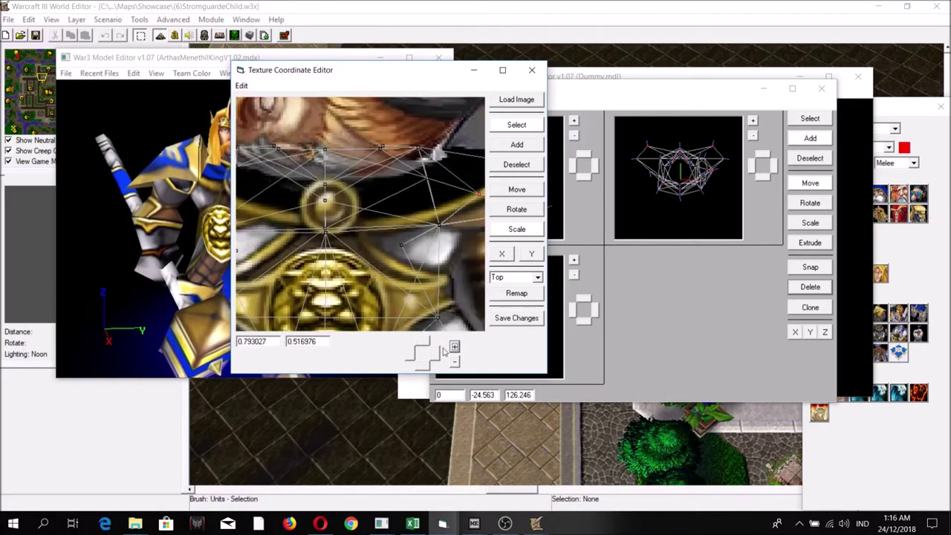
{"action": "left_click", "coordinate": [411, 353]}
{"action": "left_click", "coordinate": [411, 354]}
{"action": "left_click", "coordinate": [411, 354]}
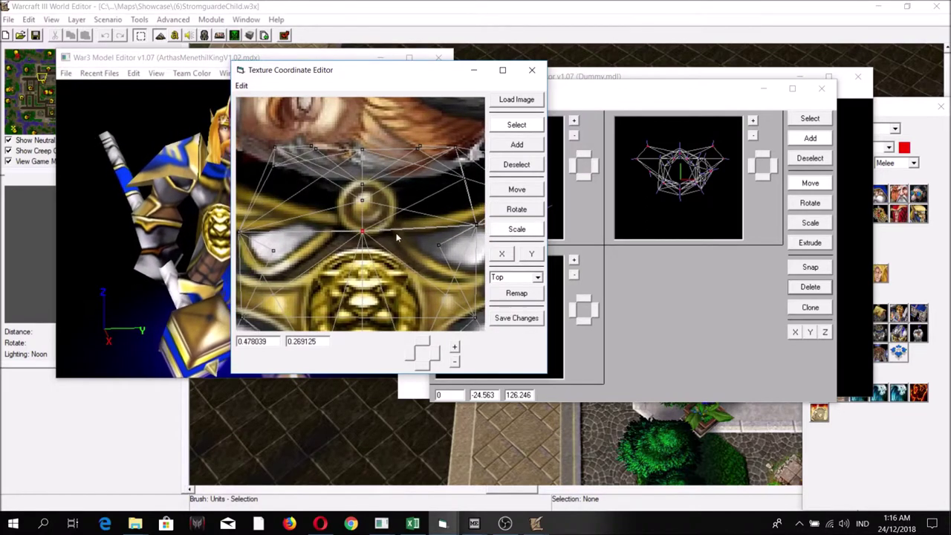
{"action": "left_click", "coordinate": [473, 225]}
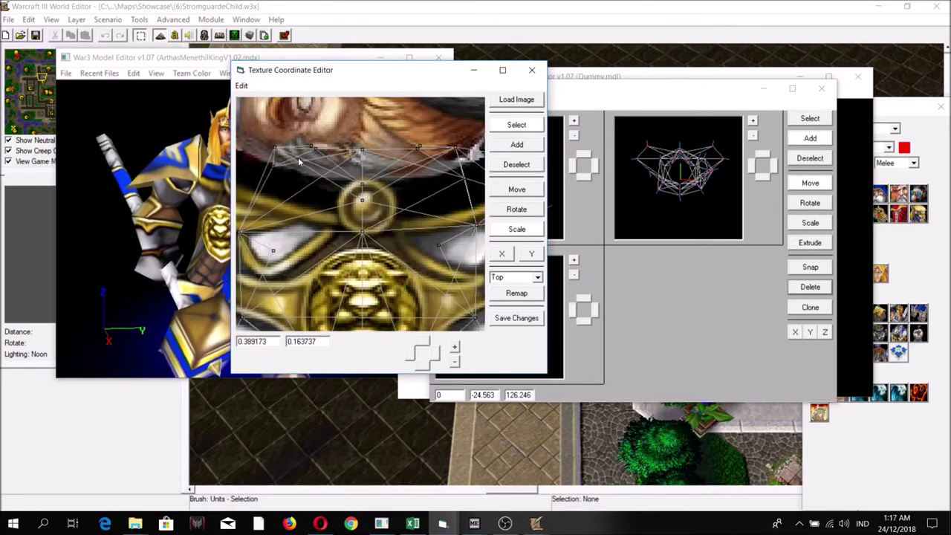
Step: Save the UV changes and save the Dummy mesh
{"action": "mouse_move", "coordinate": [442, 523]}
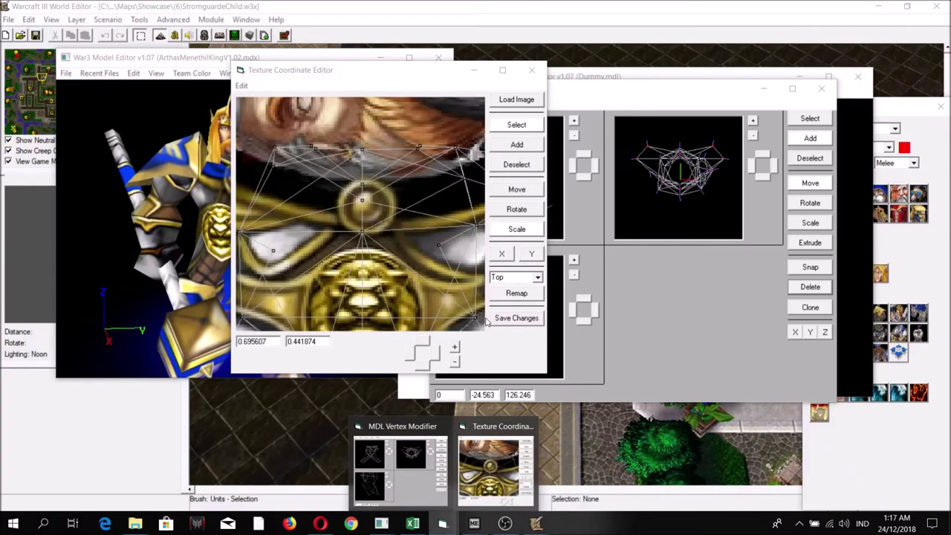
{"action": "left_click", "coordinate": [494, 468]}
{"action": "left_click", "coordinate": [517, 318]}
{"action": "left_click", "coordinate": [440, 104]}
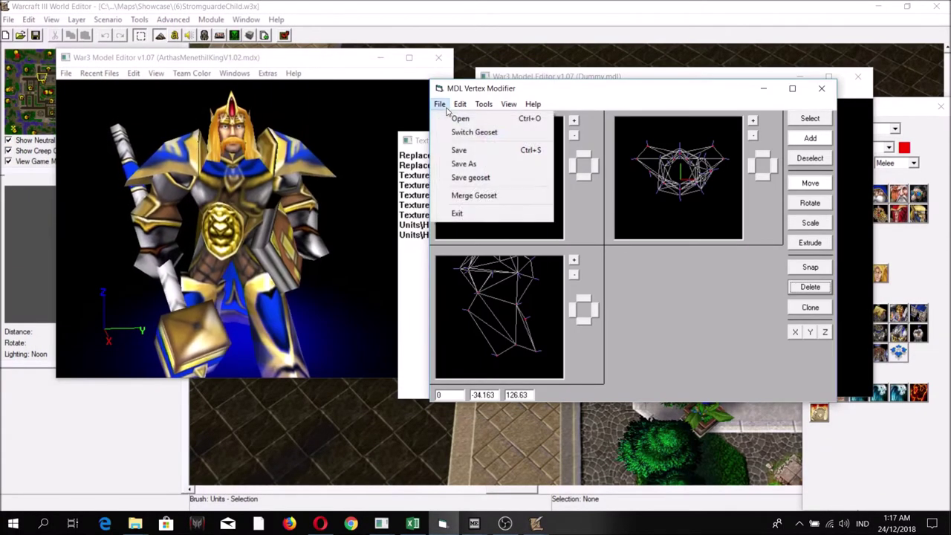
{"action": "left_click", "coordinate": [459, 150]}
Step: Reload Dummy in the War3 Model Editor and inspect how the belt and torso textures fall on the mesh
{"action": "left_click", "coordinate": [486, 91]}
{"action": "left_click", "coordinate": [506, 125]}
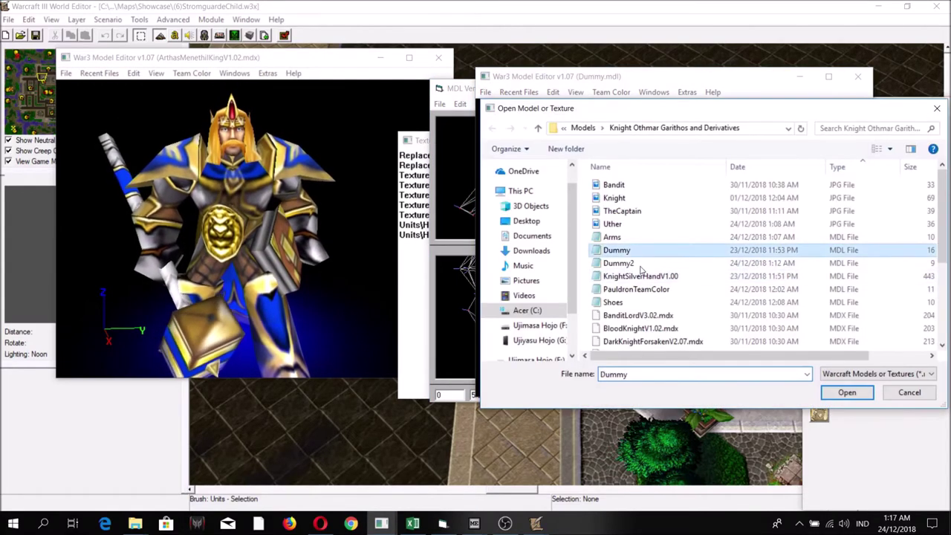
{"action": "double_click", "coordinate": [631, 254]}
{"action": "left_click_drag", "start_coordinate": [680, 287], "coordinate": [707, 286]}
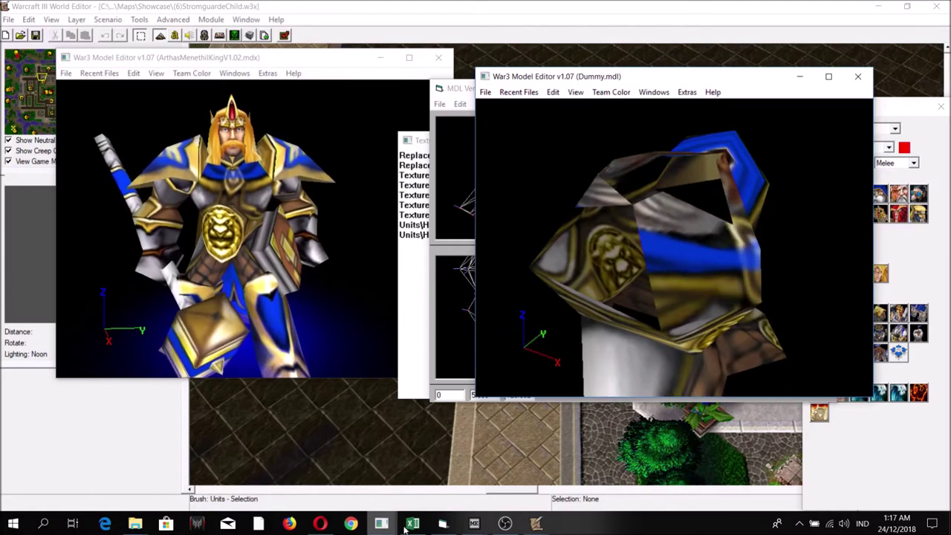
Step: Compare Dummy's wireframe with the rendered model to examine the torso's open upper rim
{"action": "left_click", "coordinate": [443, 524]}
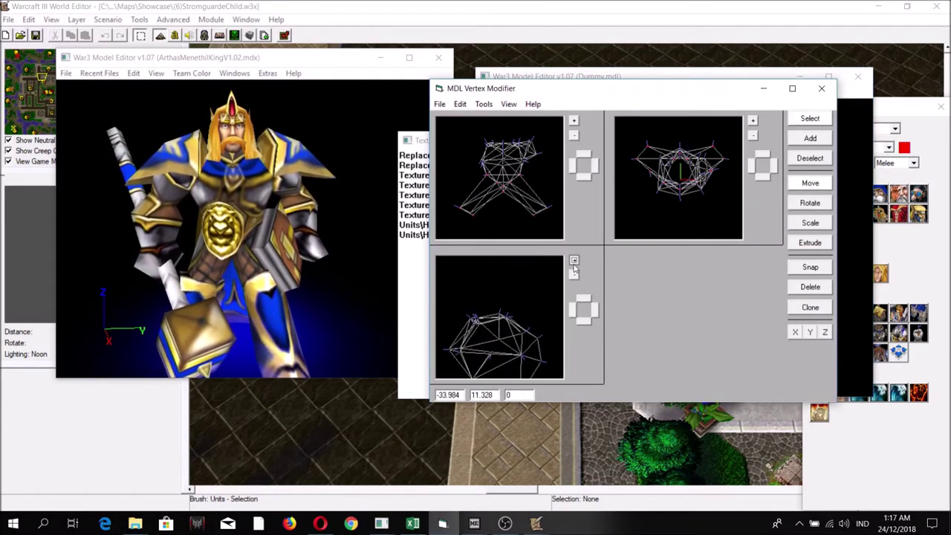
{"action": "left_click", "coordinate": [753, 120]}
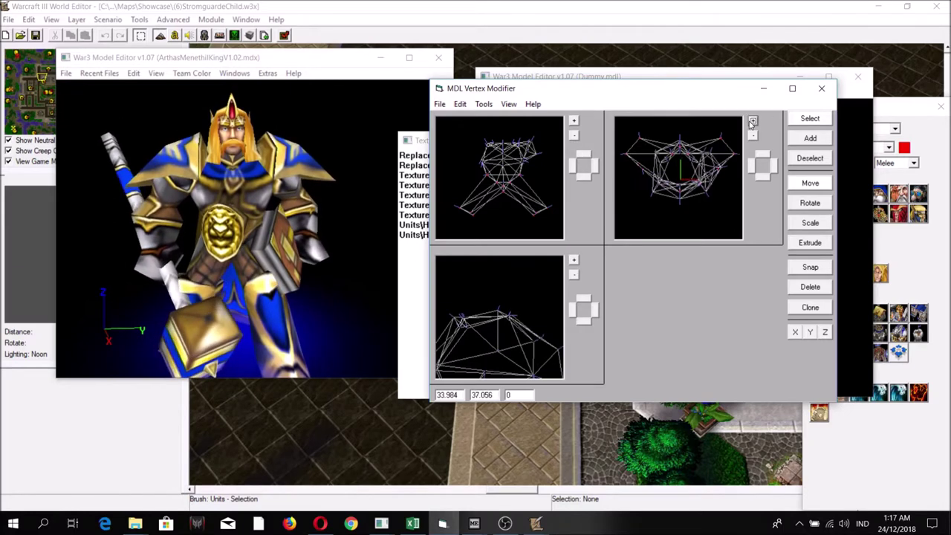
{"action": "left_click", "coordinate": [753, 120]}
{"action": "left_click", "coordinate": [753, 136]}
{"action": "left_click", "coordinate": [753, 136]}
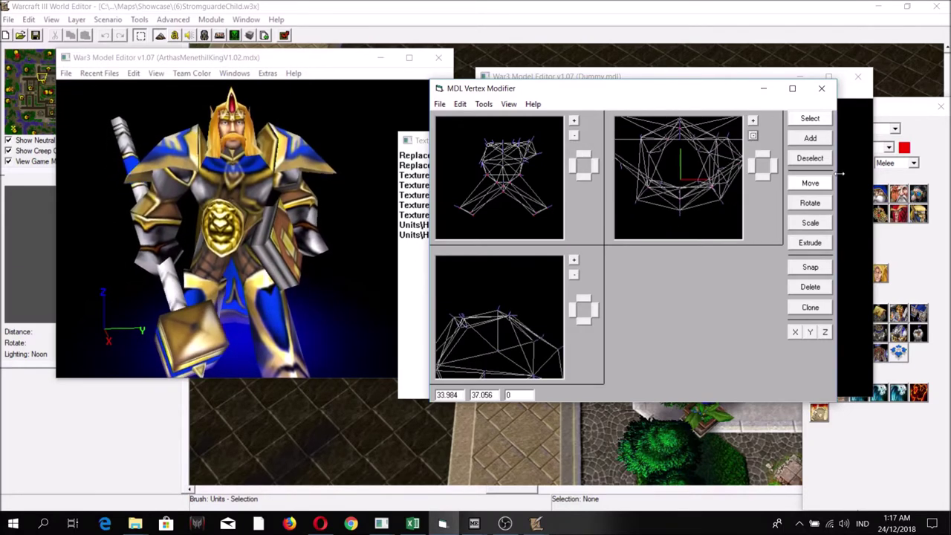
{"action": "left_click", "coordinate": [845, 176]}
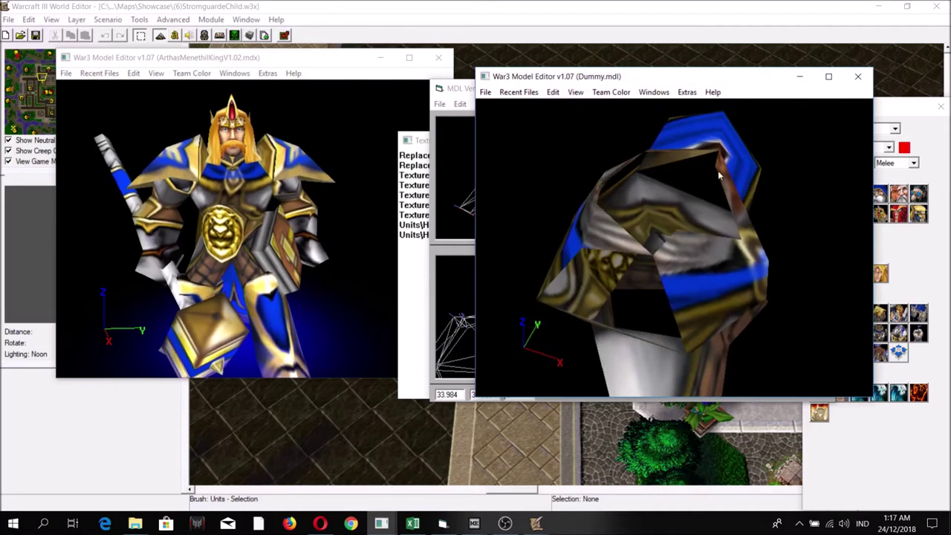
{"action": "mouse_move", "coordinate": [664, 168]}
{"action": "left_mouse_down"}
{"action": "mouse_move", "coordinate": [625, 161]}
{"action": "mouse_move", "coordinate": [627, 174]}
{"action": "mouse_move", "coordinate": [641, 160]}
{"action": "mouse_move", "coordinate": [658, 168]}
{"action": "mouse_move", "coordinate": [658, 154]}
{"action": "mouse_move", "coordinate": [654, 161]}
{"action": "left_mouse_up"}
{"action": "left_click", "coordinate": [471, 157]}
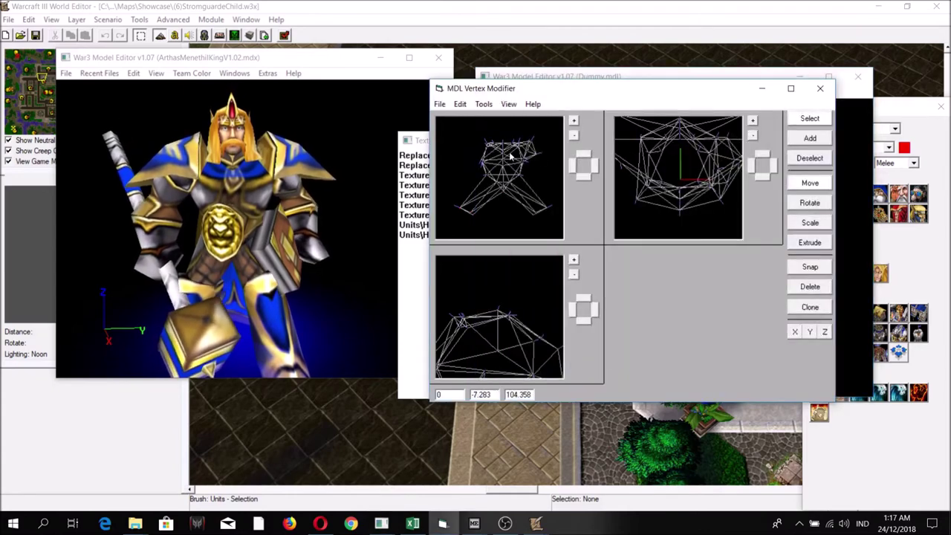
Step: Select the first vertices along the torso's upper rim in the side wireframe and check them against the rendered model
{"action": "left_click_drag", "start_coordinate": [853, 170], "coordinate": [803, 170]}
{"action": "left_click", "coordinate": [447, 156]}
{"action": "left_click", "coordinate": [584, 156]}
{"action": "left_click", "coordinate": [574, 120]}
{"action": "left_click", "coordinate": [574, 120]}
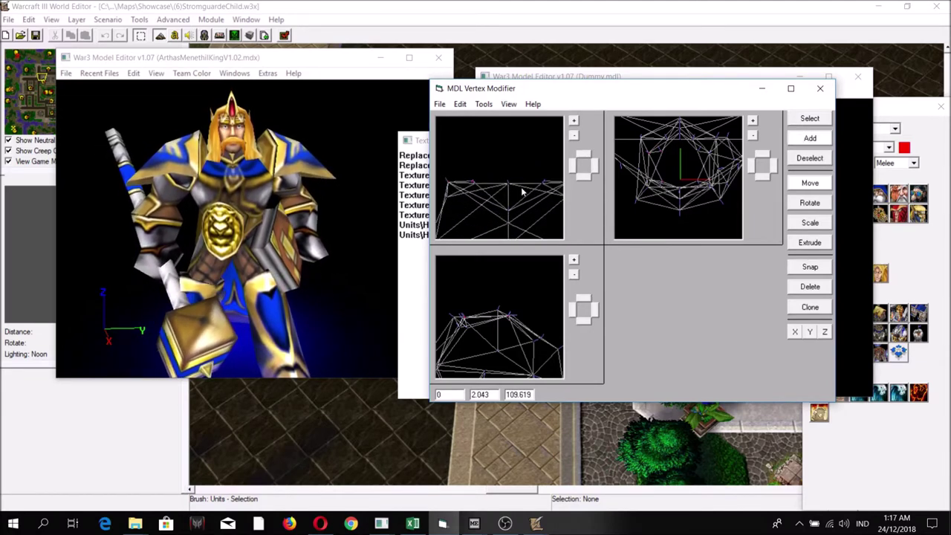
{"action": "left_click_drag", "start_coordinate": [646, 91], "coordinate": [523, 187]}
{"action": "left_click_drag", "start_coordinate": [595, 147], "coordinate": [690, 141]}
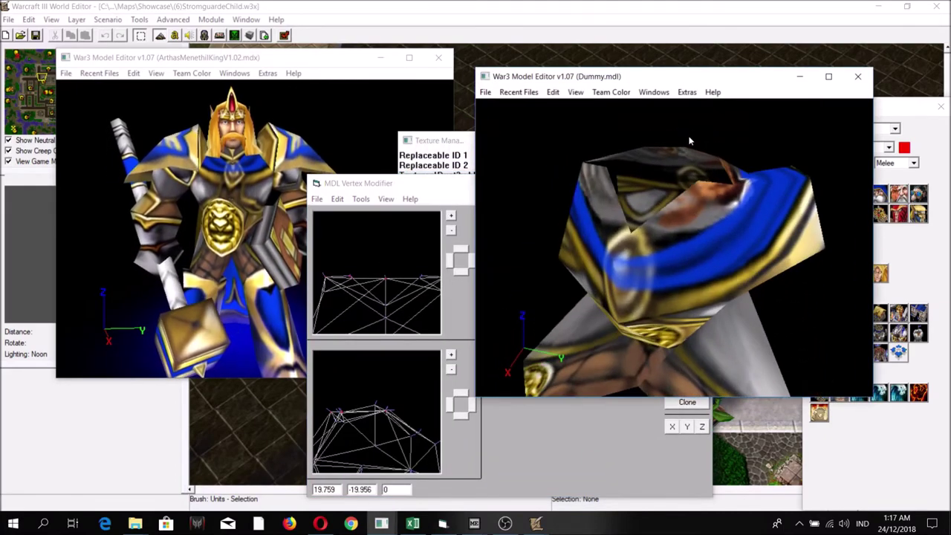
Step: Add the remaining upper-rim vertices to the selection and exclude those that do not belong, using the rendered model as reference
{"action": "left_click", "coordinate": [472, 263]}
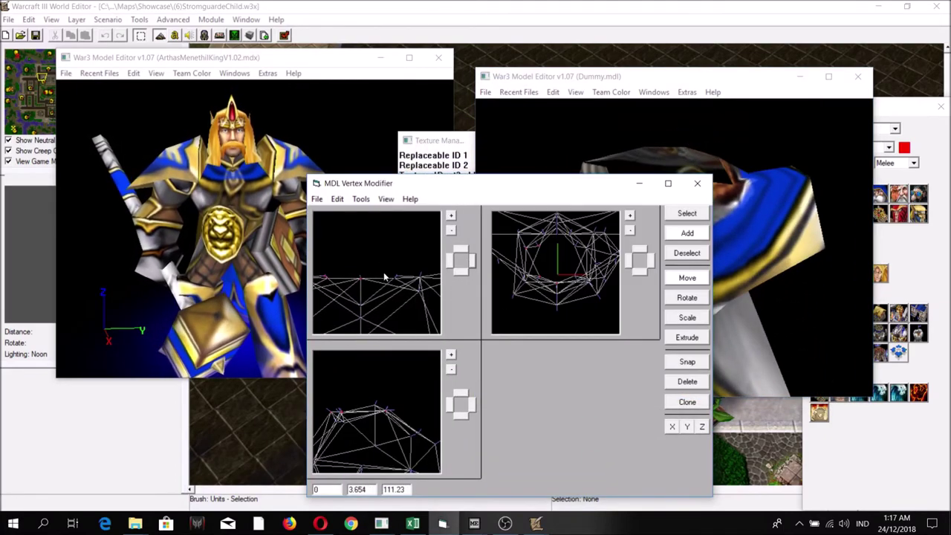
{"action": "left_click", "coordinate": [471, 260]}
{"action": "left_click", "coordinate": [471, 261]}
{"action": "left_click", "coordinate": [472, 260]}
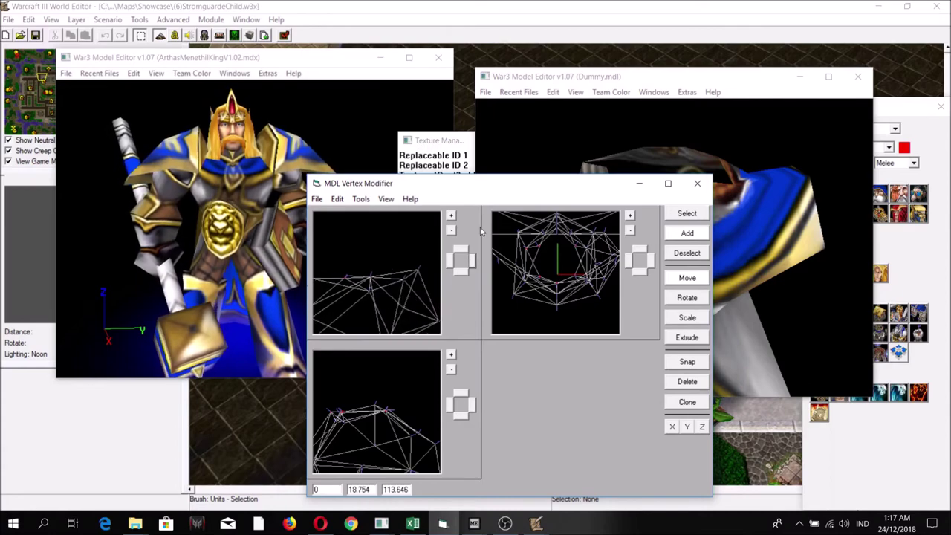
{"action": "left_click", "coordinate": [646, 171]}
{"action": "mouse_move", "coordinate": [646, 171]}
{"action": "left_mouse_down"}
{"action": "mouse_move", "coordinate": [616, 163]}
{"action": "mouse_move", "coordinate": [650, 162]}
{"action": "left_mouse_up"}
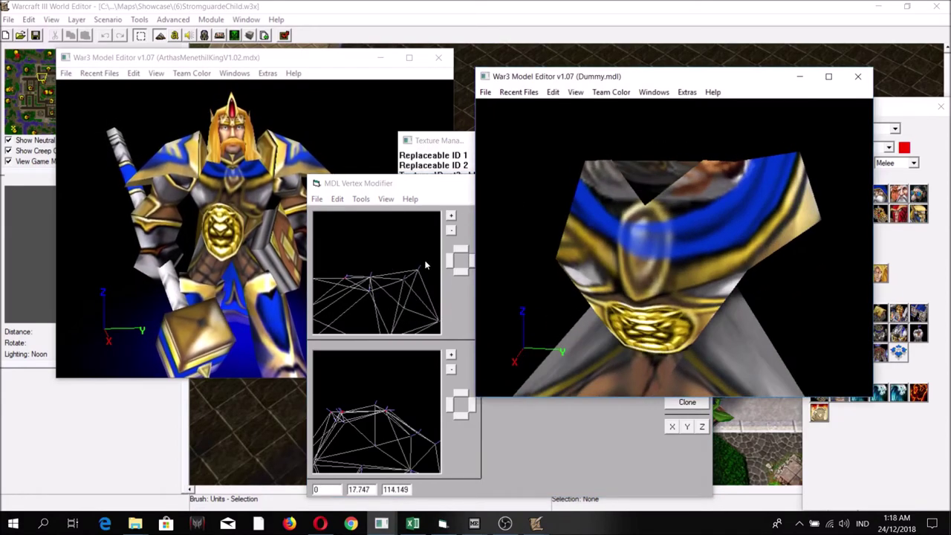
{"action": "left_click_drag", "start_coordinate": [458, 192], "coordinate": [495, 149]}
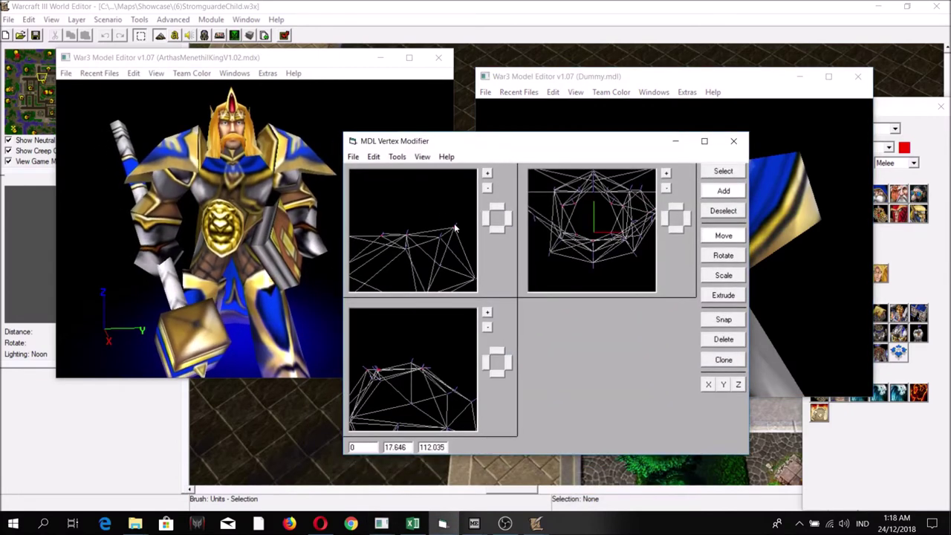
{"action": "left_click", "coordinate": [723, 211]}
Step: Open Dummy's UV map with the upper-rim vertices selected and frame them over the Uther texture's beard and belt area
{"action": "left_click", "coordinate": [396, 157]}
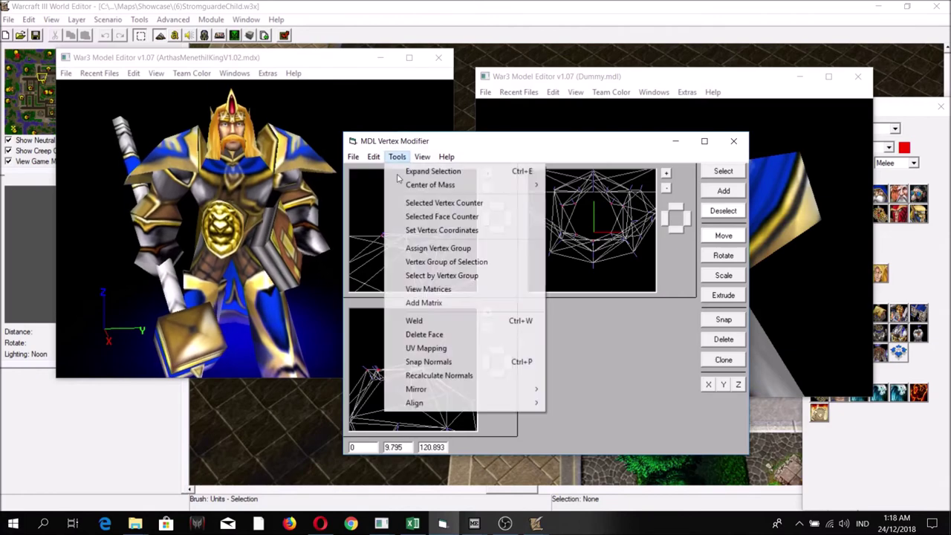
{"action": "left_click", "coordinate": [420, 347]}
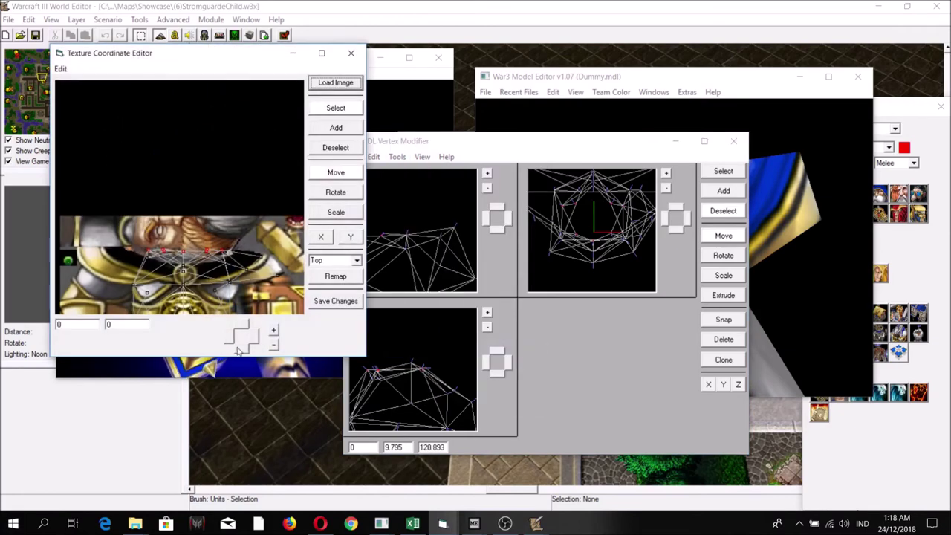
{"action": "left_click", "coordinate": [238, 351]}
{"action": "left_click", "coordinate": [238, 350]}
{"action": "left_click", "coordinate": [238, 351]}
{"action": "left_click", "coordinate": [238, 351]}
{"action": "left_click", "coordinate": [238, 351]}
{"action": "left_click", "coordinate": [238, 351]}
{"action": "left_click", "coordinate": [274, 330]}
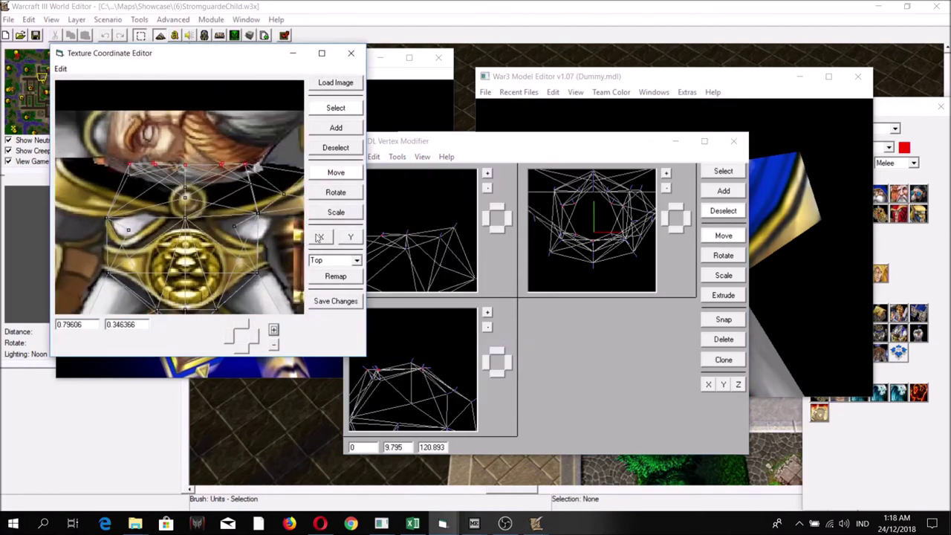